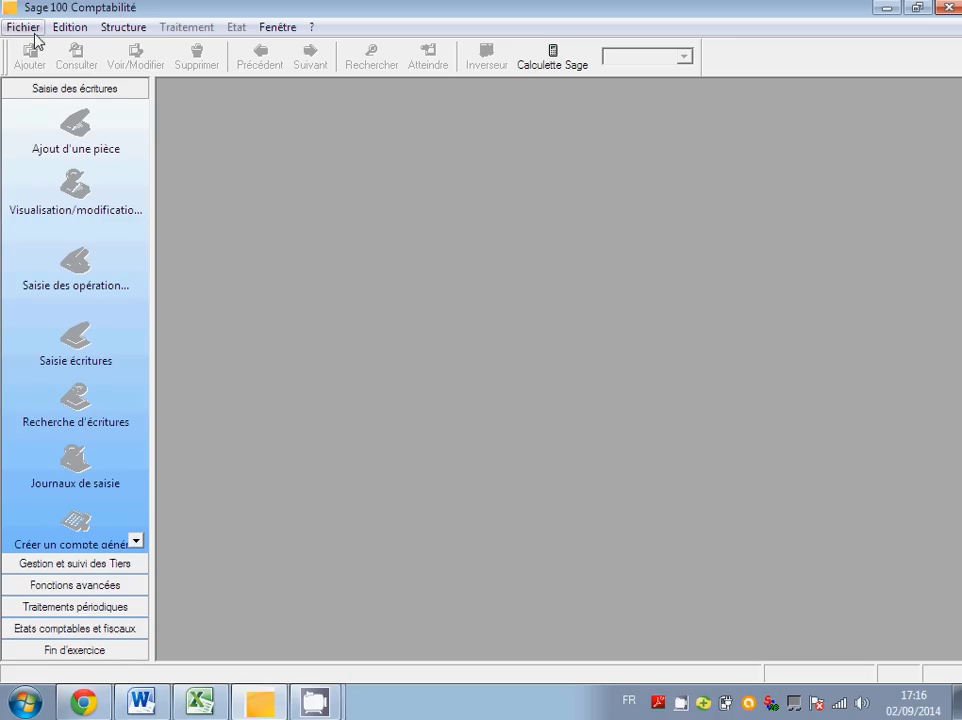
pyautogui.click(32, 33)
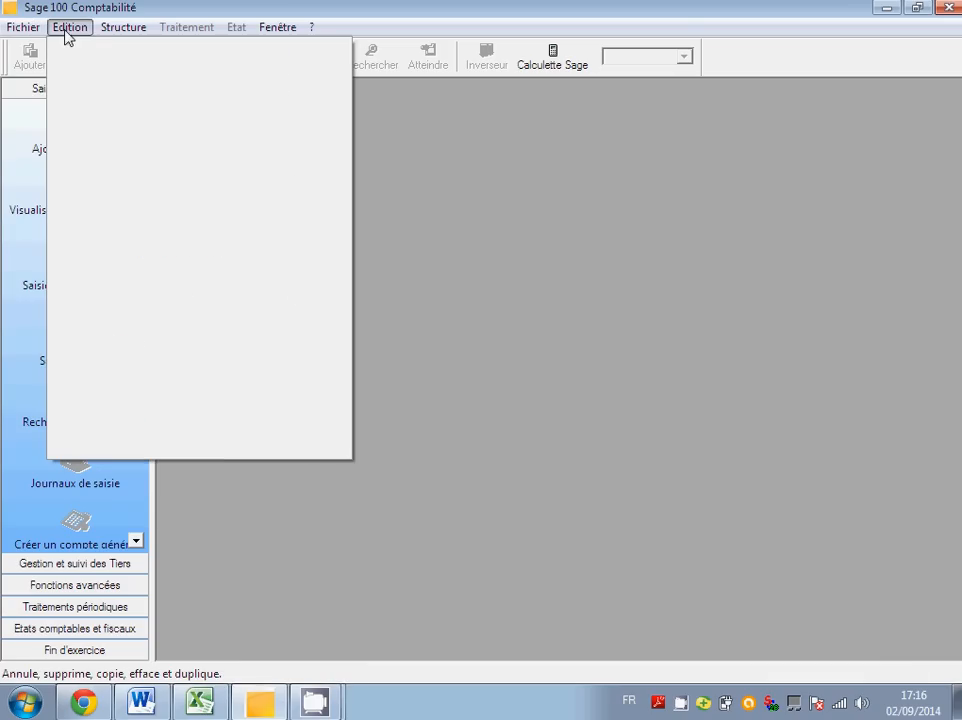
pyautogui.moveTo(112, 40)
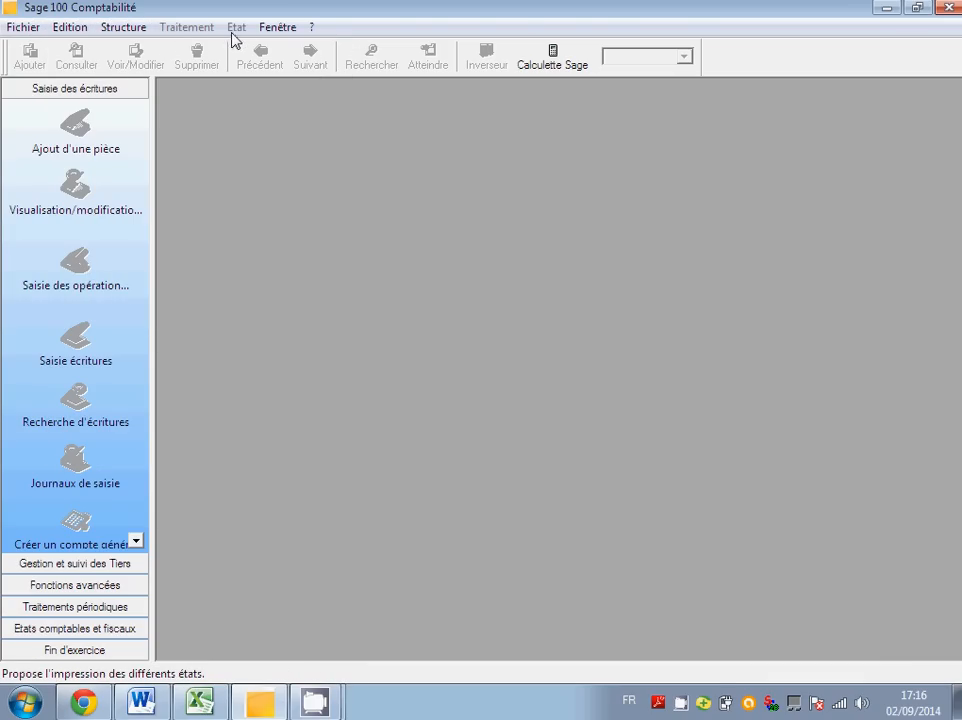
pyautogui.moveTo(308, 41)
pyautogui.click(123, 27)
# - Start a new accounting file for the company "Société Maréchale" without reusing the general information entered at installation
pyautogui.moveTo(14, 32)
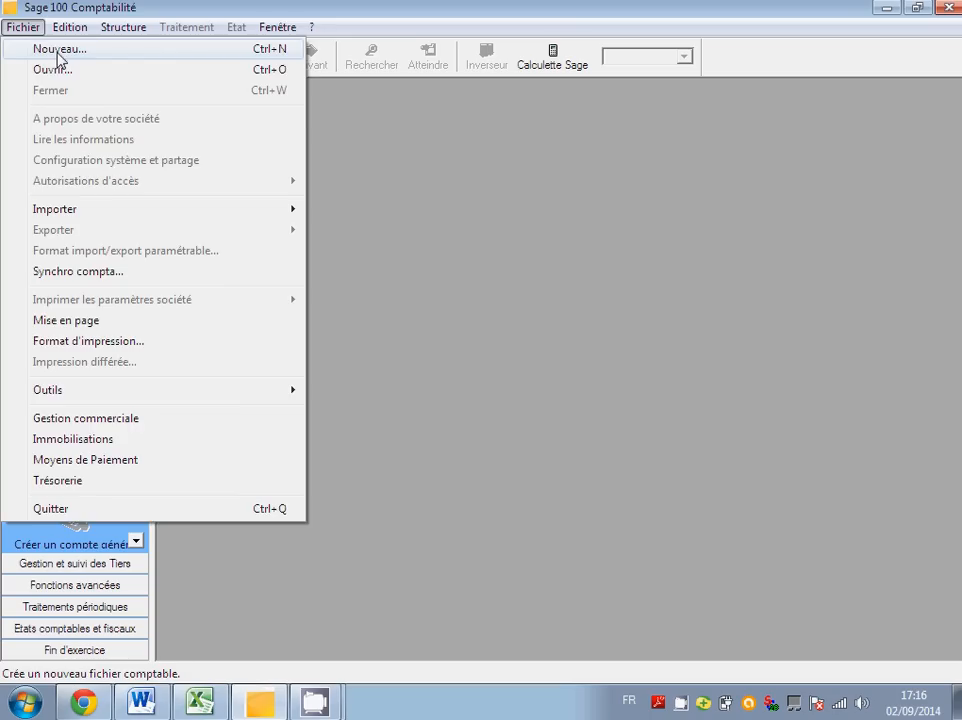
pyautogui.click(57, 52)
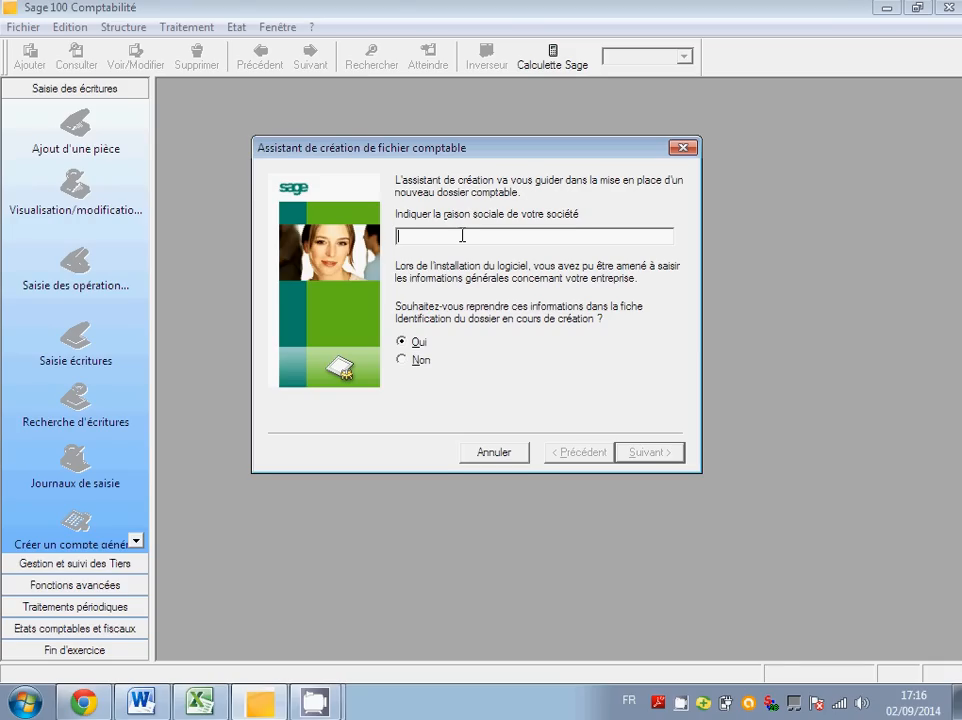
pyautogui.write('a')
pyautogui.press('BackSpace')
pyautogui.write('Société')
pyautogui.write('Maréchal')
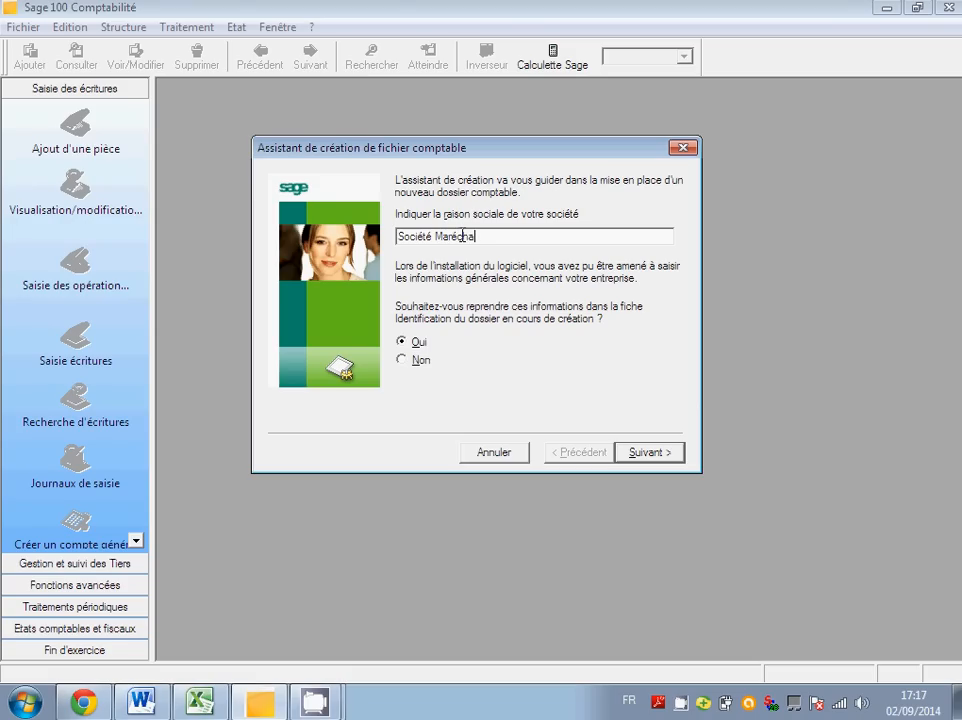
pyautogui.write('e')
pyautogui.click(408, 362)
pyautogui.click(641, 456)
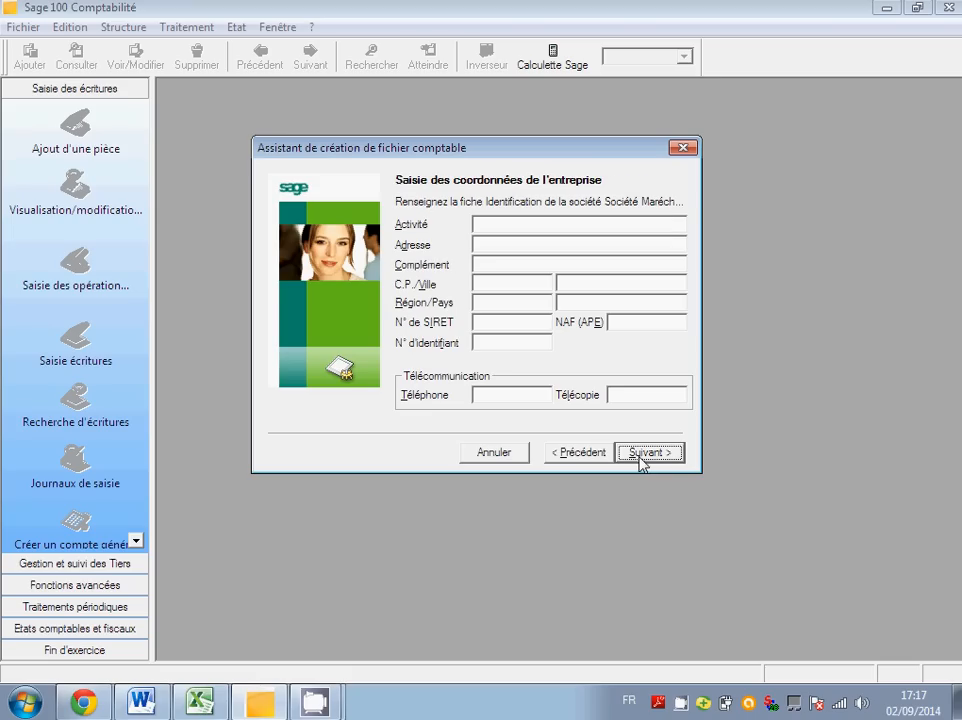
# - Enter "Pésage industriel" as the company's activity and proceed to the fiscal year definition
pyautogui.click(515, 227)
pyautogui.write('Pésage indu')
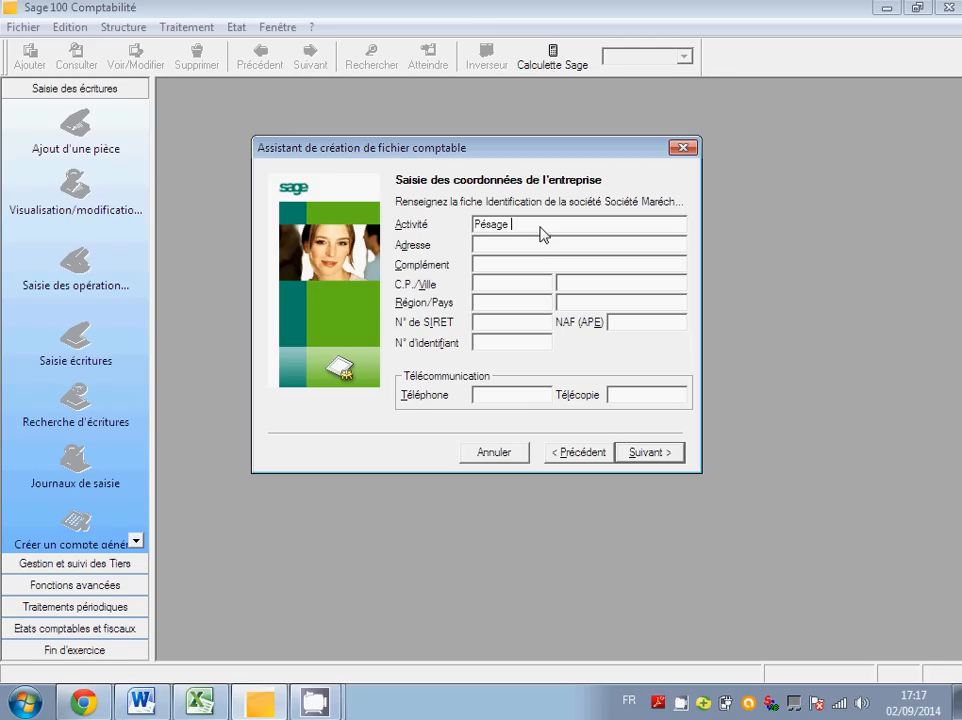
pyautogui.write('striel')
pyautogui.click(641, 453)
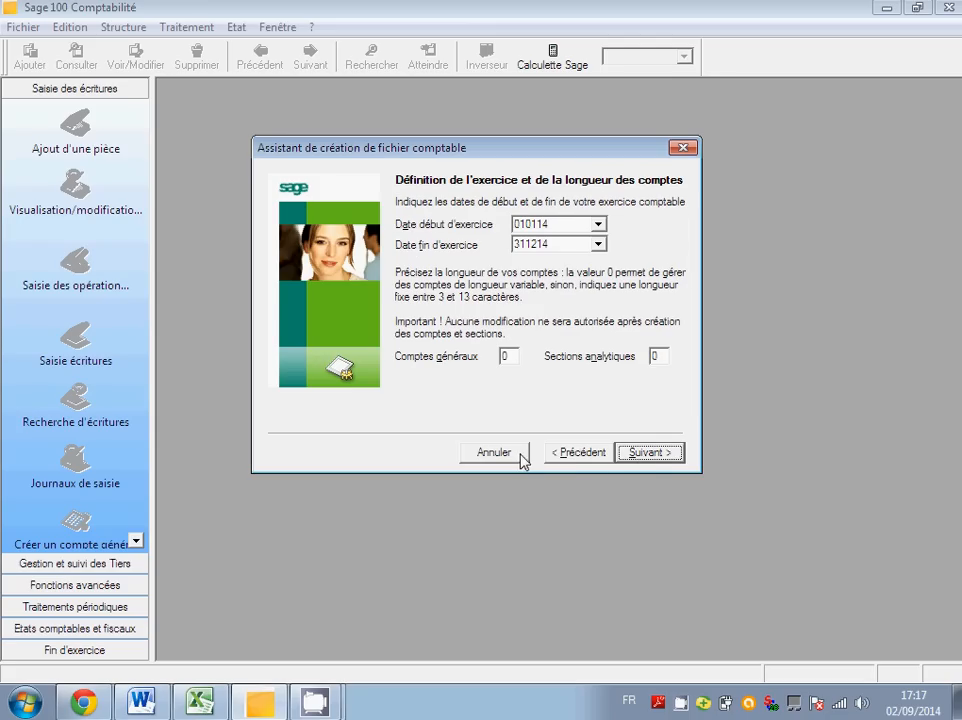
pyautogui.click(597, 455)
pyautogui.click(658, 453)
# - Keep the proposed fiscal year dates, set the general account length to 8 and continue to the currency definition
pyautogui.click(598, 225)
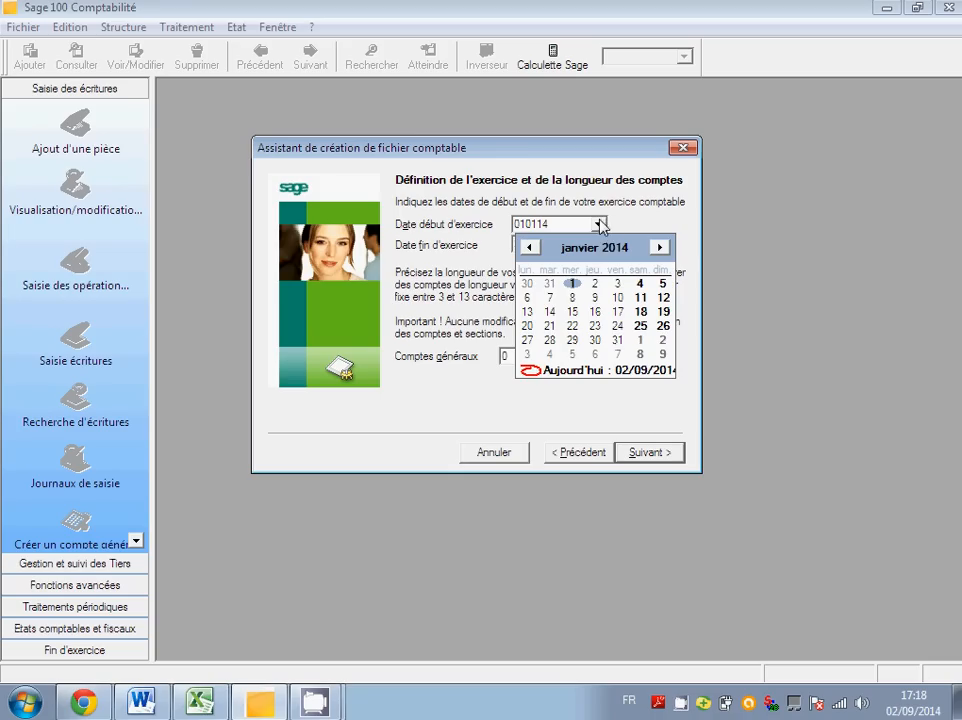
pyautogui.click(599, 222)
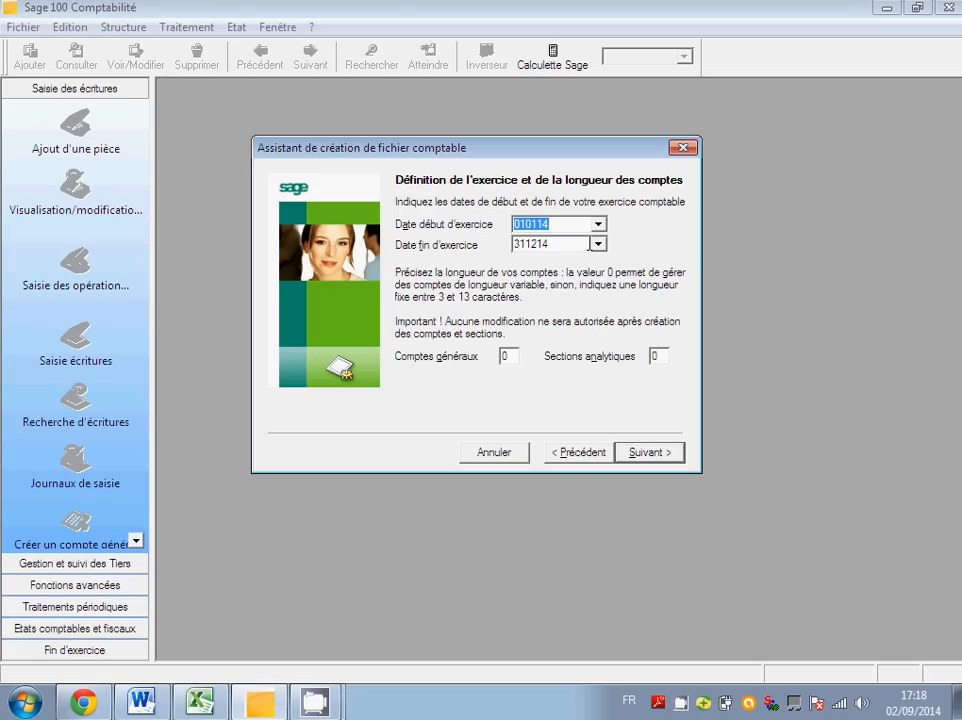
pyautogui.click(510, 355)
pyautogui.write('8')
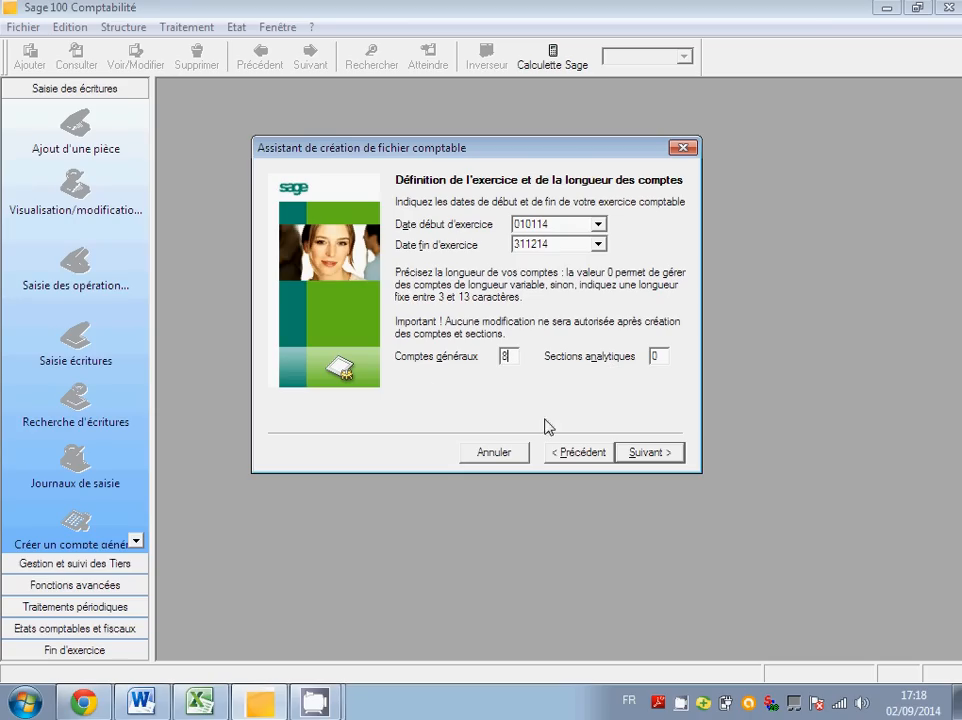
pyautogui.click(645, 453)
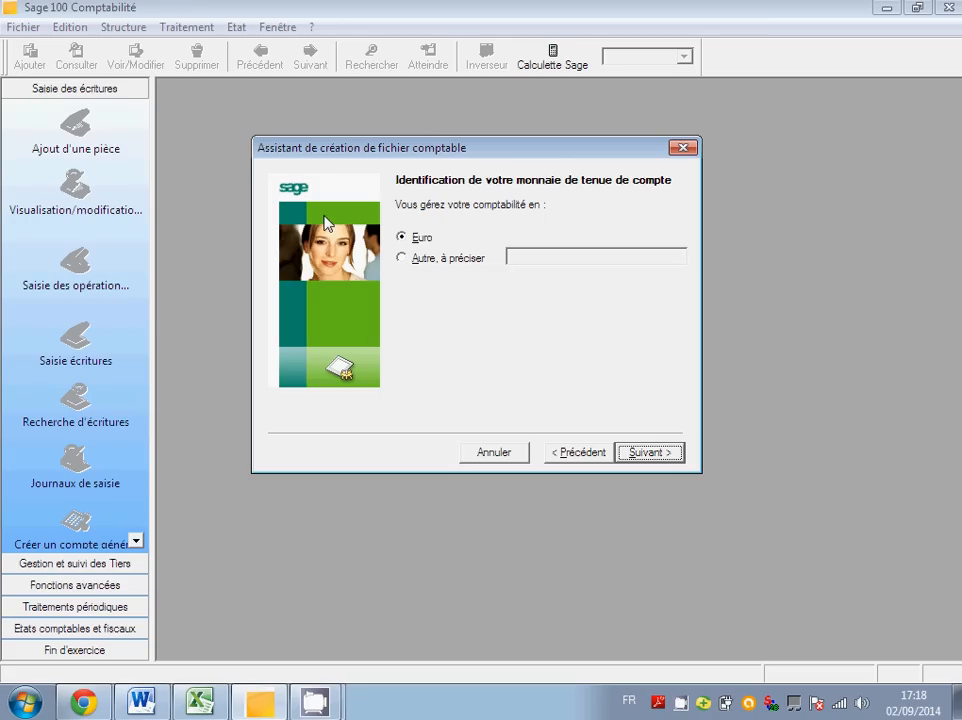
# - Specify MAD as the other bookkeeping currency and choose the period as its thousands separator
pyautogui.click(420, 262)
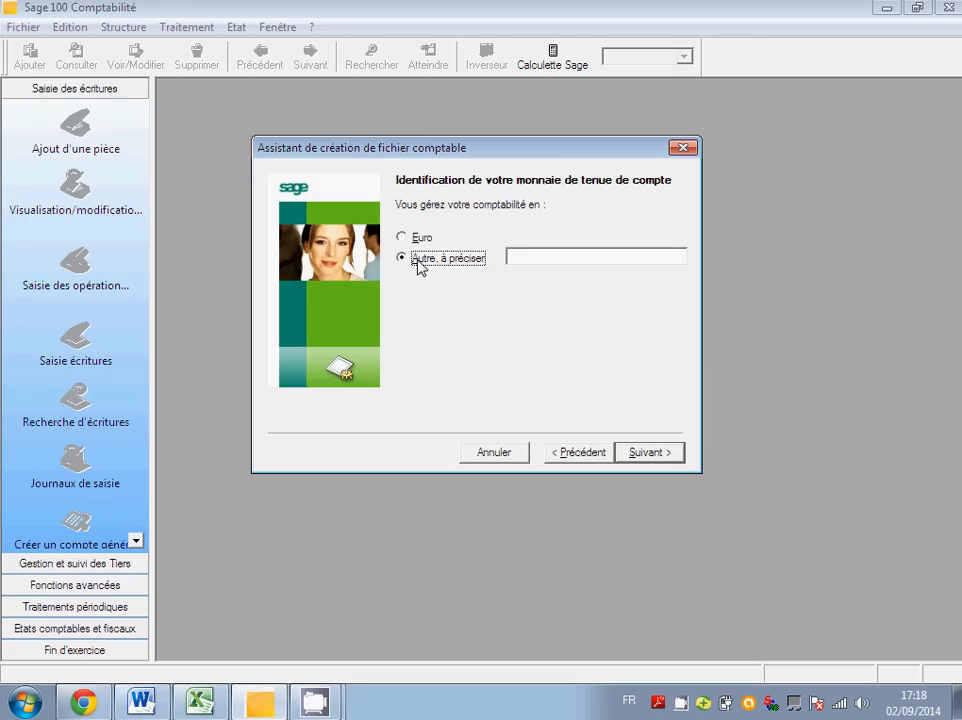
pyautogui.click(532, 260)
pyautogui.write('MAD')
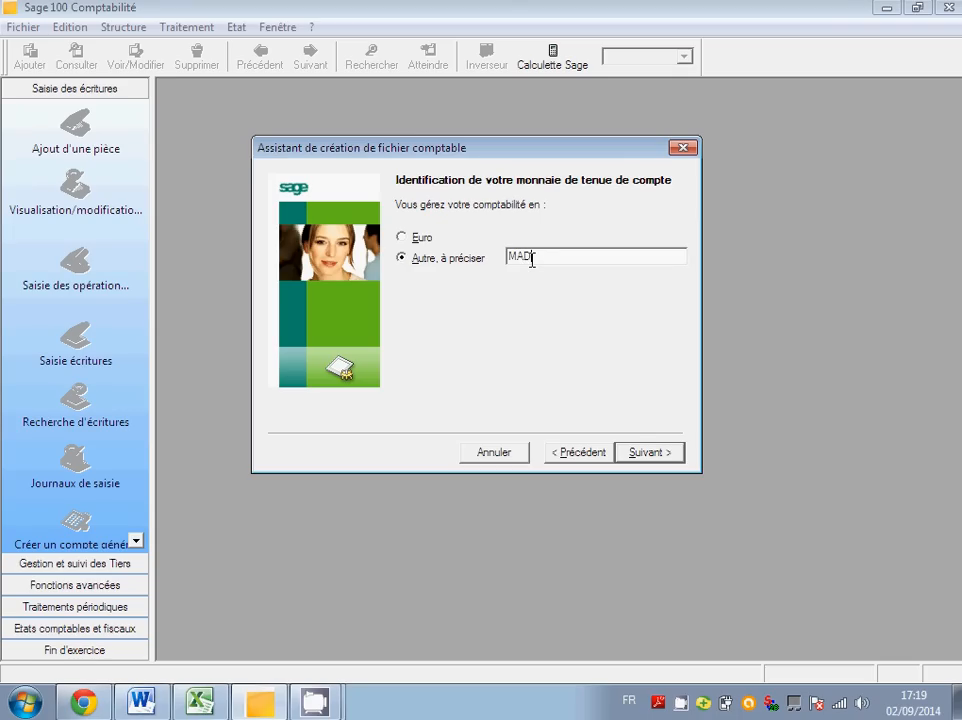
pyautogui.click(641, 454)
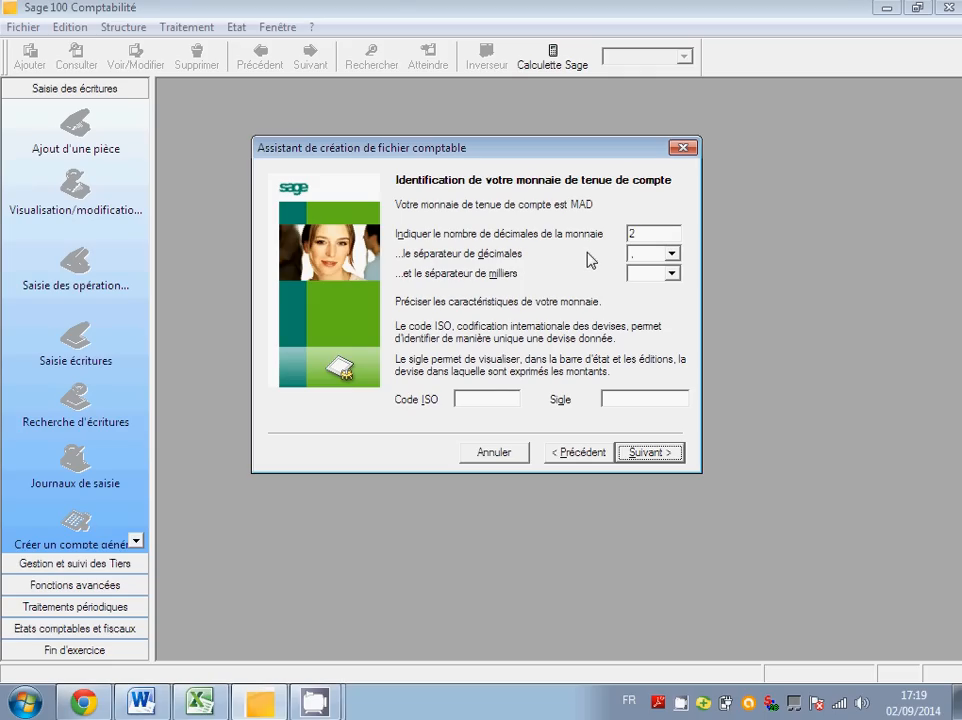
pyautogui.click(670, 255)
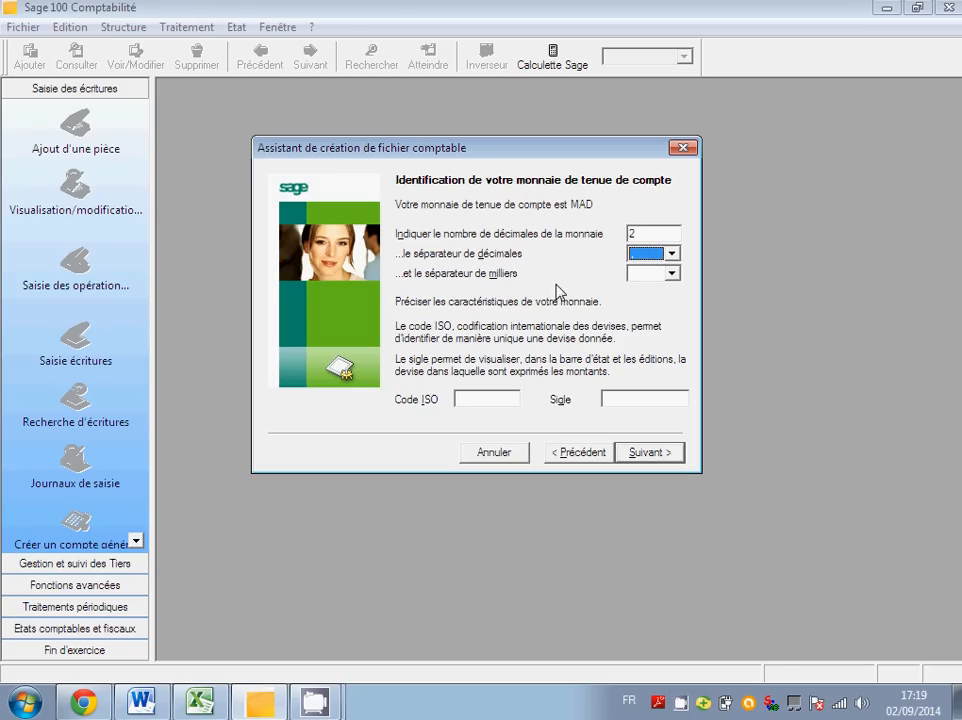
pyautogui.click(672, 273)
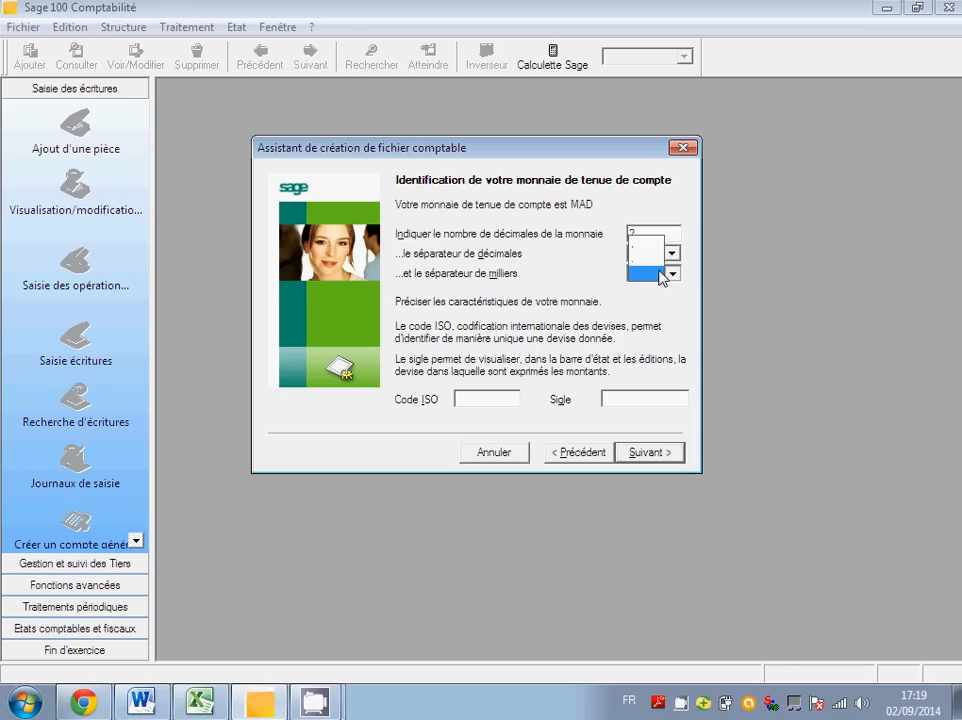
pyautogui.click(655, 261)
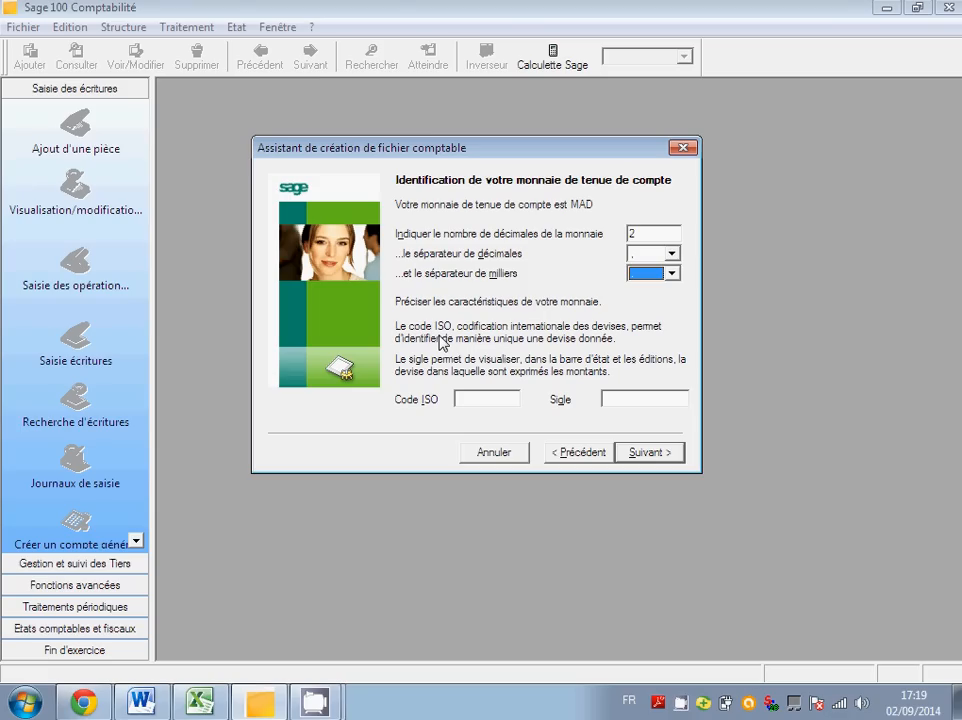
# - Give the currency the ISO code MAD and the symbol DHS, and continue to the accounting elements
pyautogui.click(481, 400)
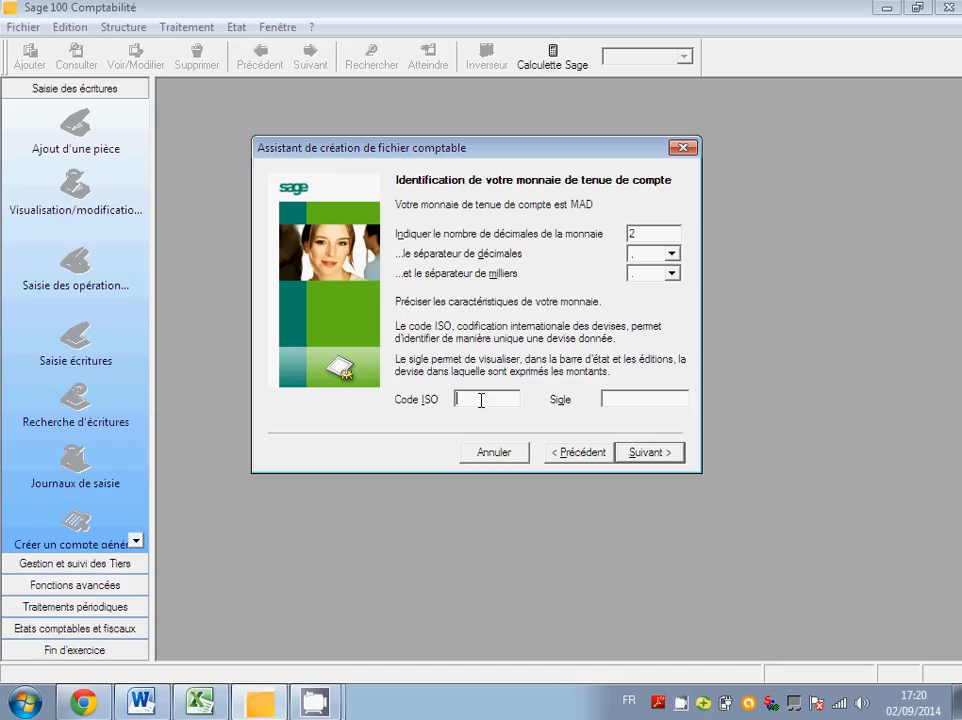
pyautogui.write('mad')
pyautogui.press('BackSpace')
pyautogui.press('BackSpace')
pyautogui.press('BackSpace')
pyautogui.write('MAD')
pyautogui.click(625, 398)
pyautogui.write('DHS')
pyautogui.click(649, 453)
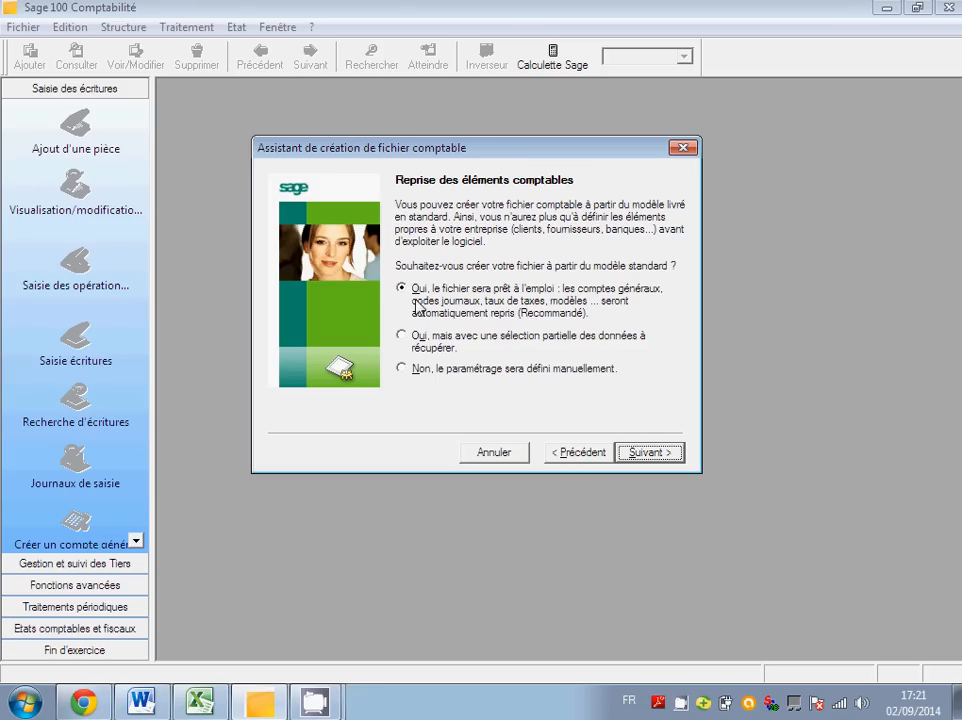
# - Choose to define the settings manually instead of using the standard model, dismissing the antivirus notification, and continue
pyautogui.click(412, 372)
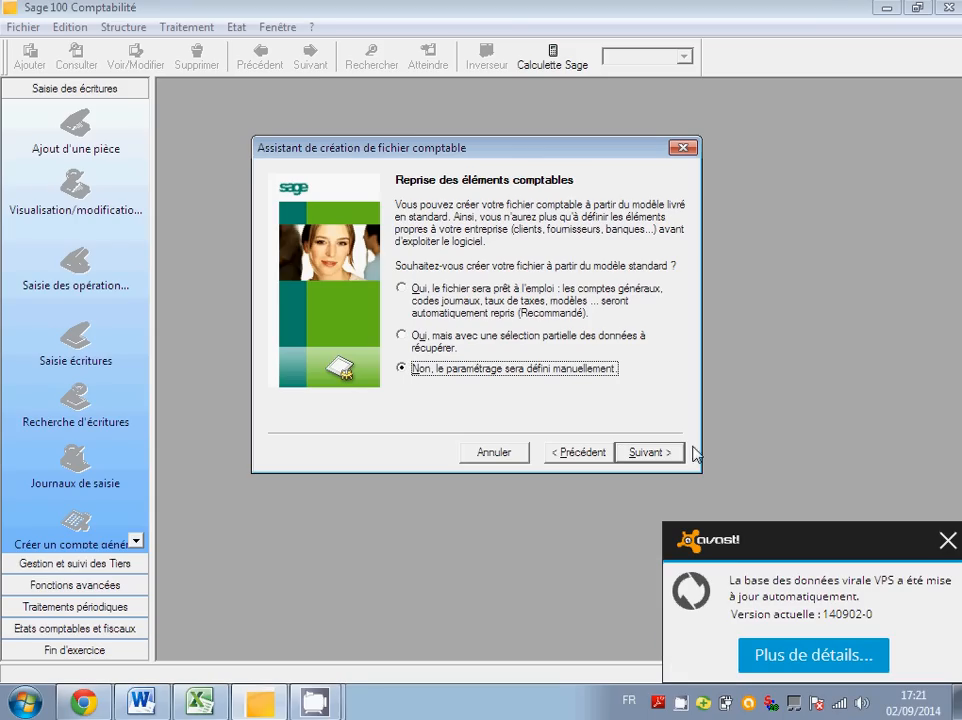
pyautogui.click(947, 541)
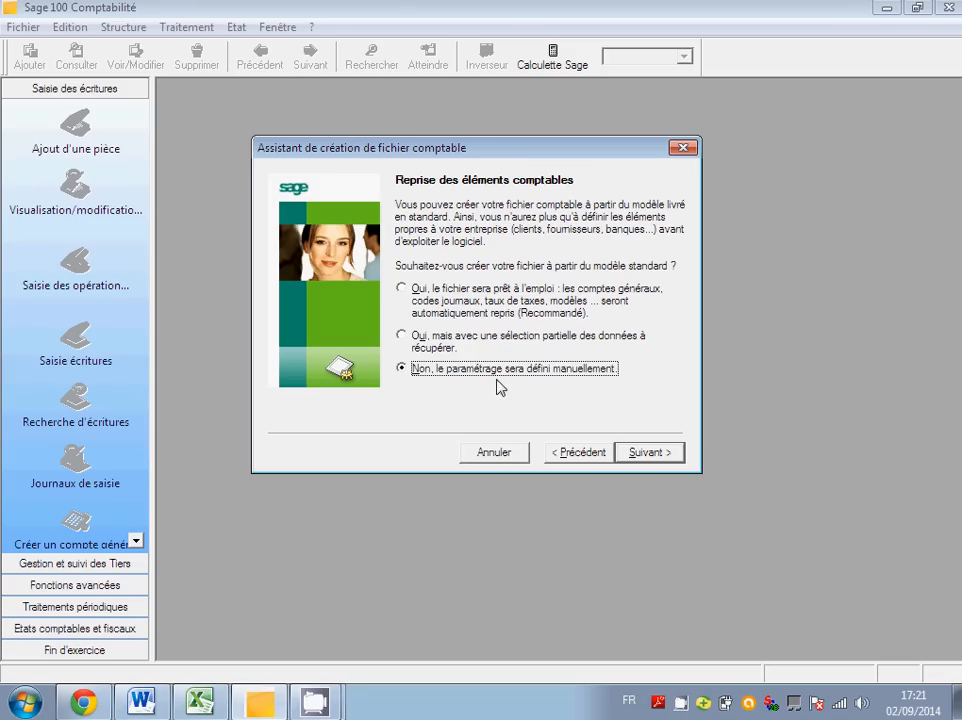
pyautogui.click(403, 290)
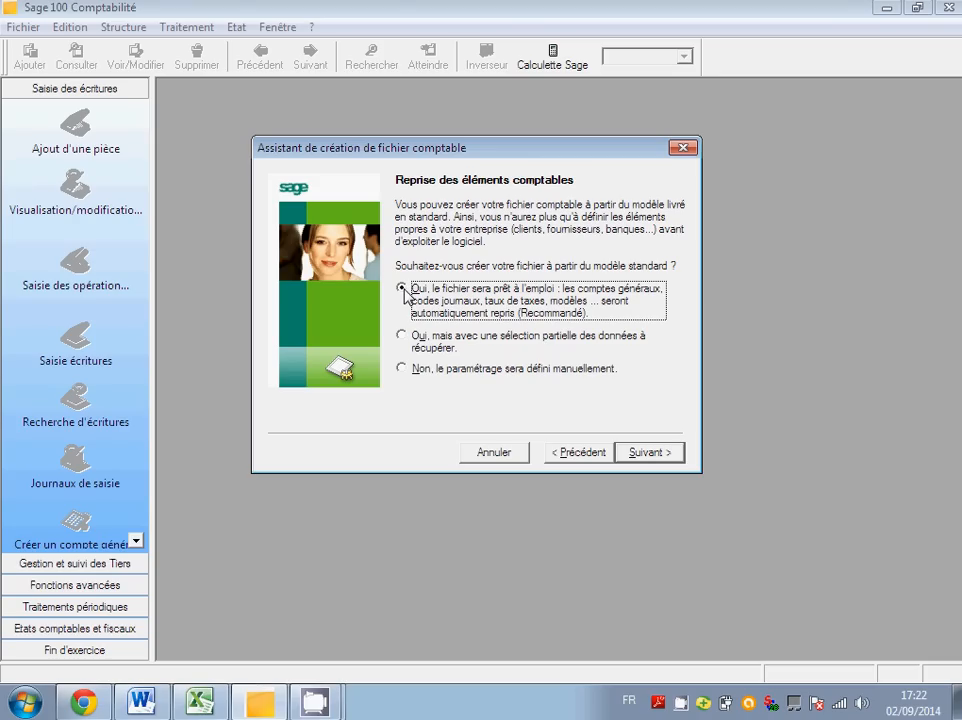
pyautogui.click(402, 369)
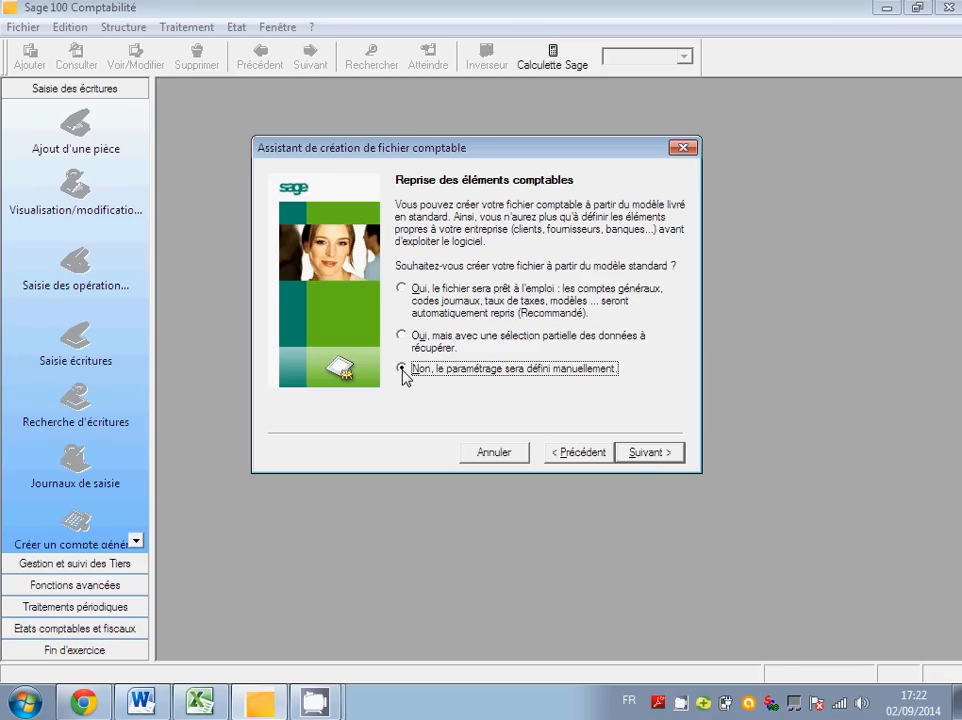
pyautogui.click(640, 455)
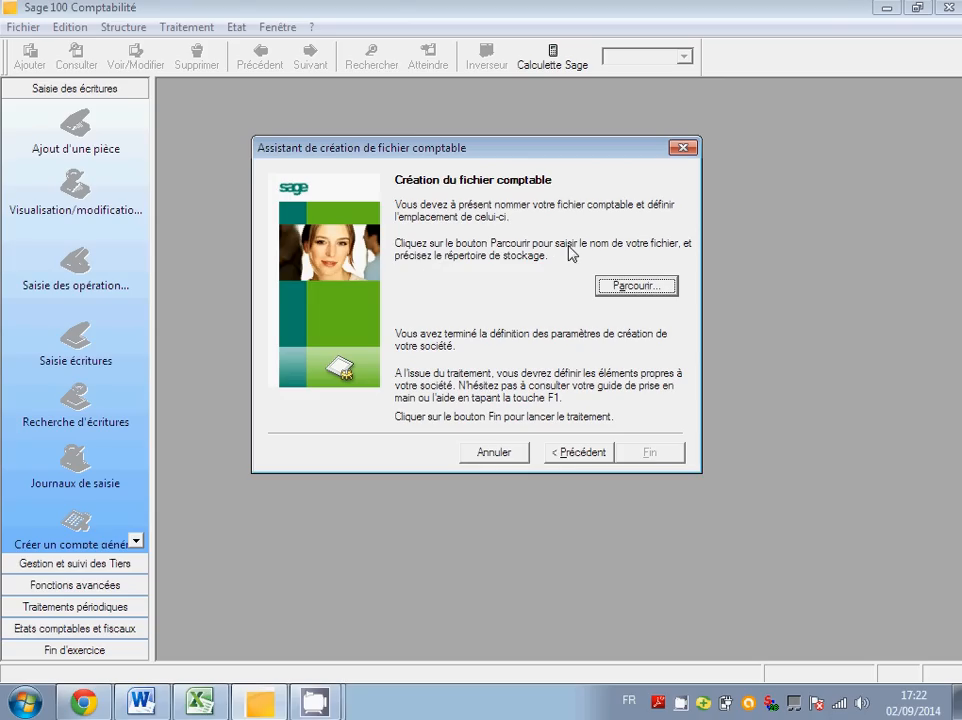
# - Save the accounting file on the desktop as "Société Maréchale Sarl.mae" and finish creating it
pyautogui.click(633, 287)
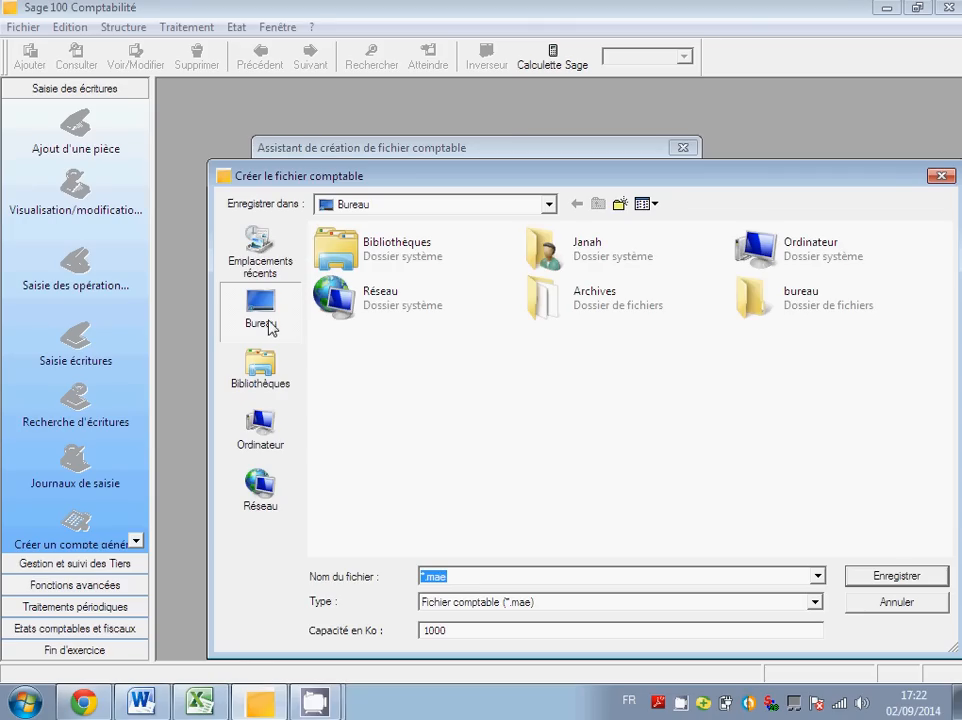
pyautogui.click(268, 323)
pyautogui.click(425, 577)
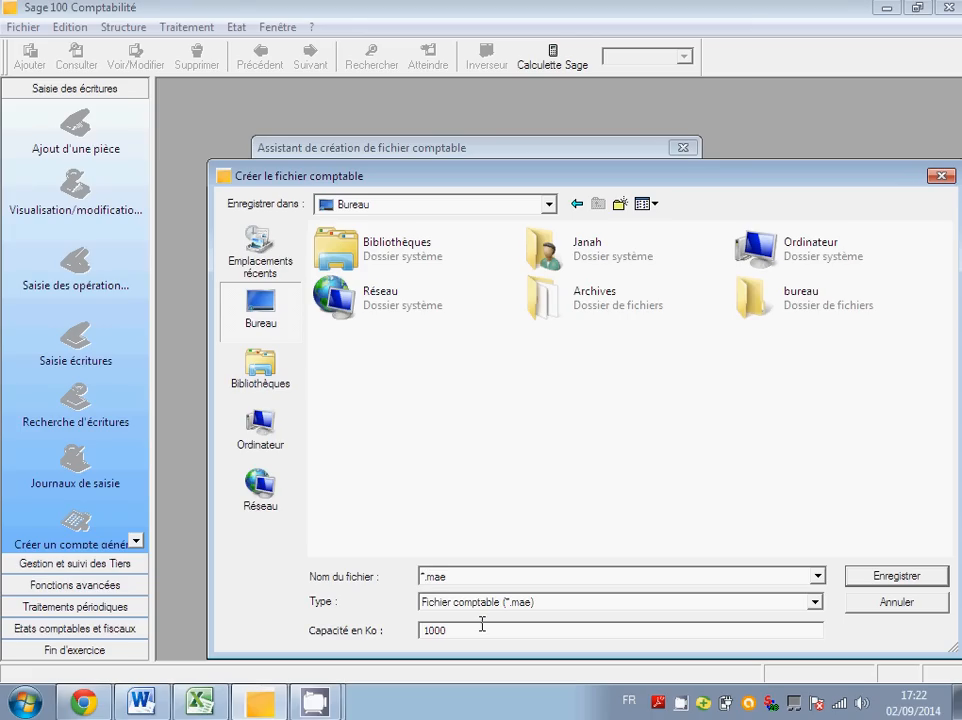
pyautogui.click(455, 579)
pyautogui.doubleClick(431, 578)
pyautogui.moveTo(431, 578); pyautogui.dragTo(424, 576)
pyautogui.click(421, 576)
pyautogui.press('Delete')
pyautogui.write('s')
pyautogui.press('BackSpace')
pyautogui.write('Soci')
pyautogui.write('été Mar')
pyautogui.write('écha')
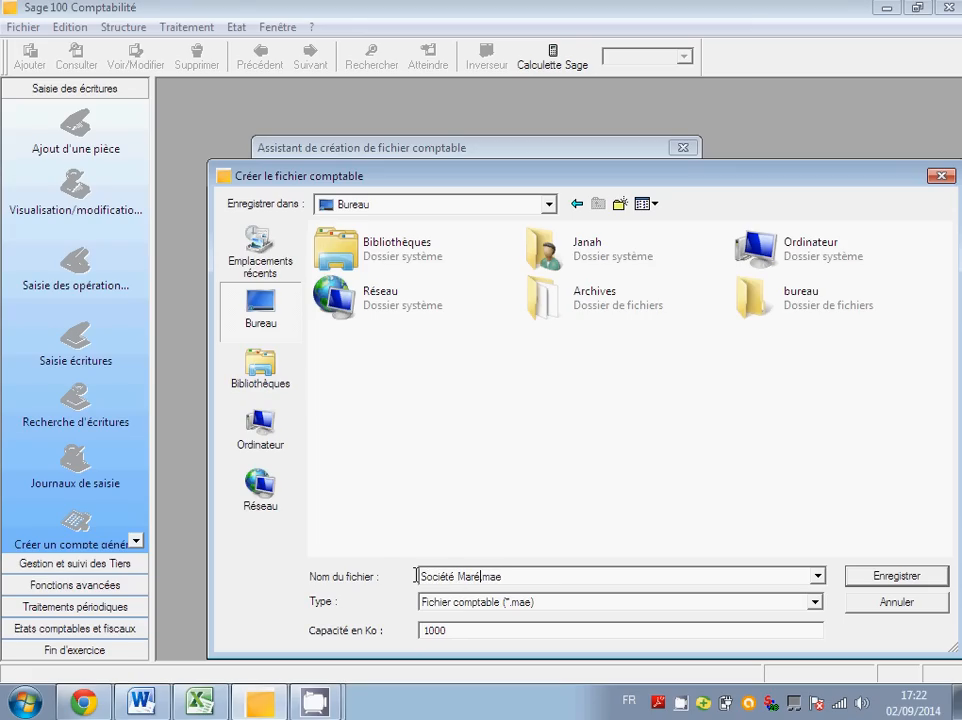
pyautogui.write('le Sarl')
pyautogui.click(895, 577)
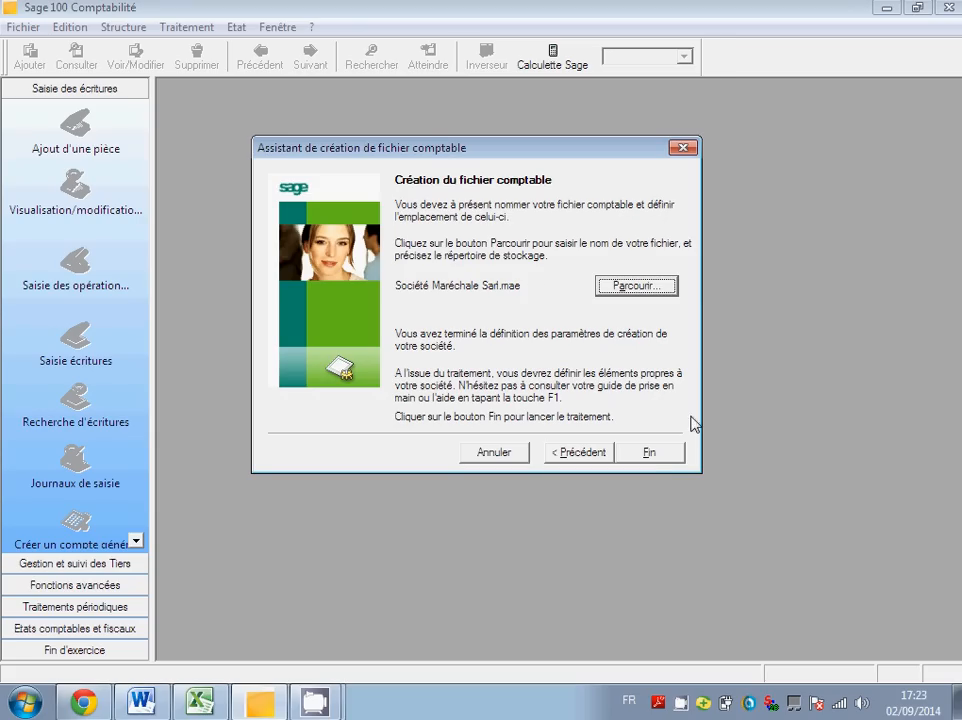
pyautogui.click(652, 454)
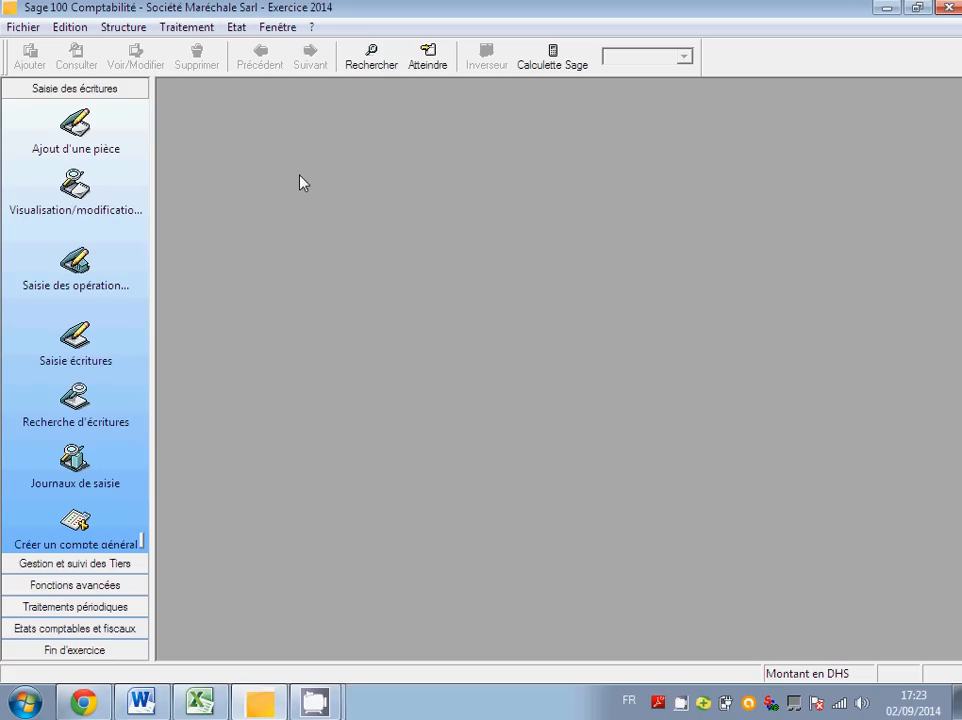
# - Try to open a journal for entry in the period sept.14 without giving a journal code, and cancel
pyautogui.click(185, 27)
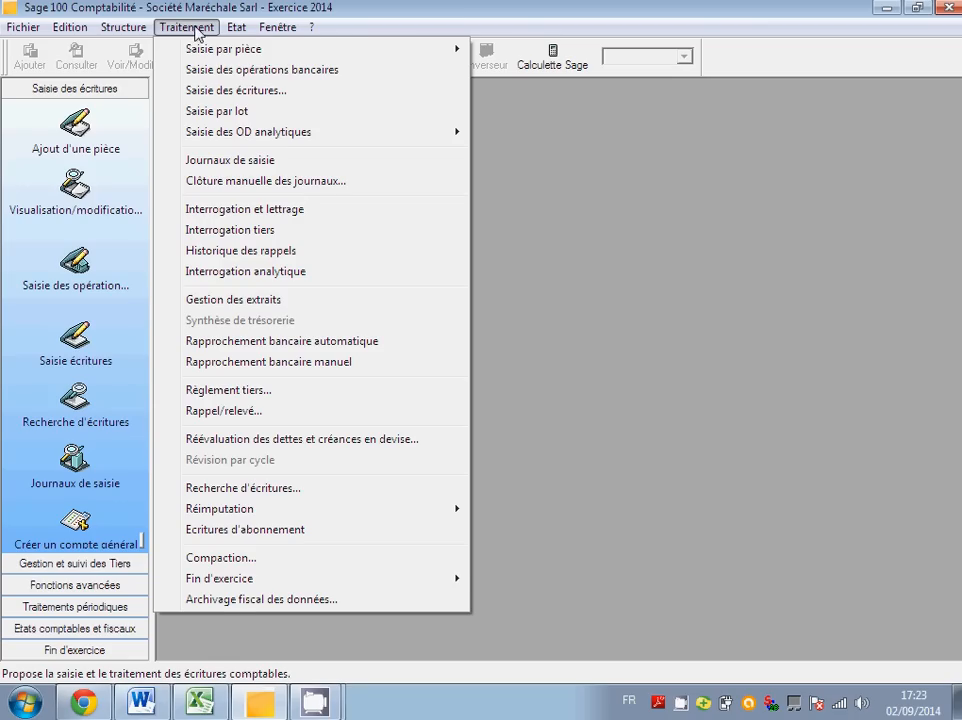
pyautogui.moveTo(231, 33)
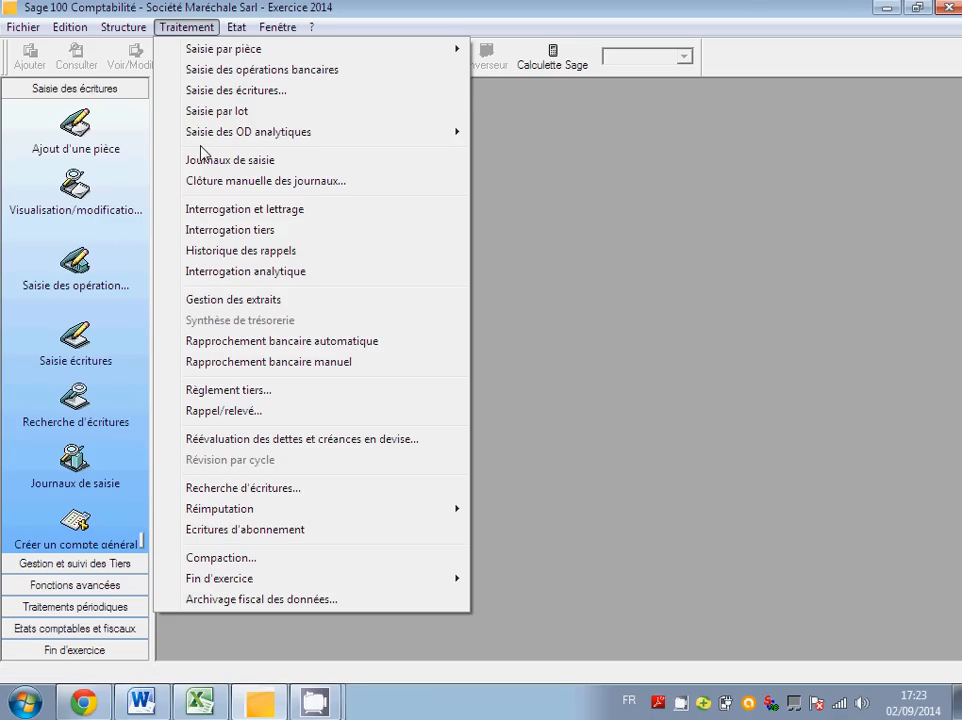
pyautogui.click(218, 92)
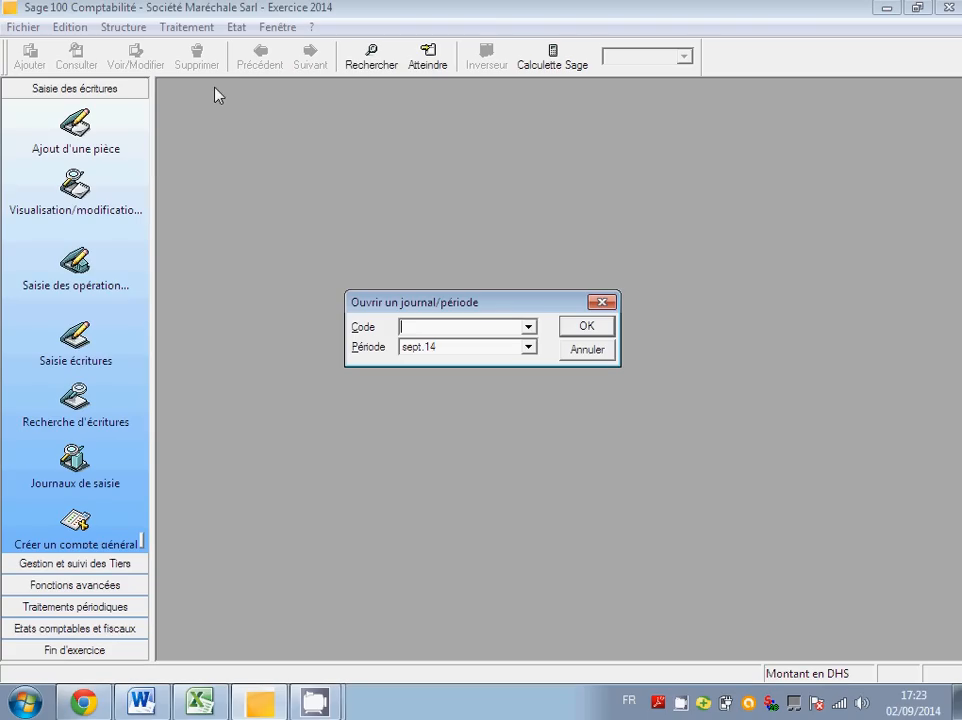
pyautogui.click(530, 347)
pyautogui.click(588, 327)
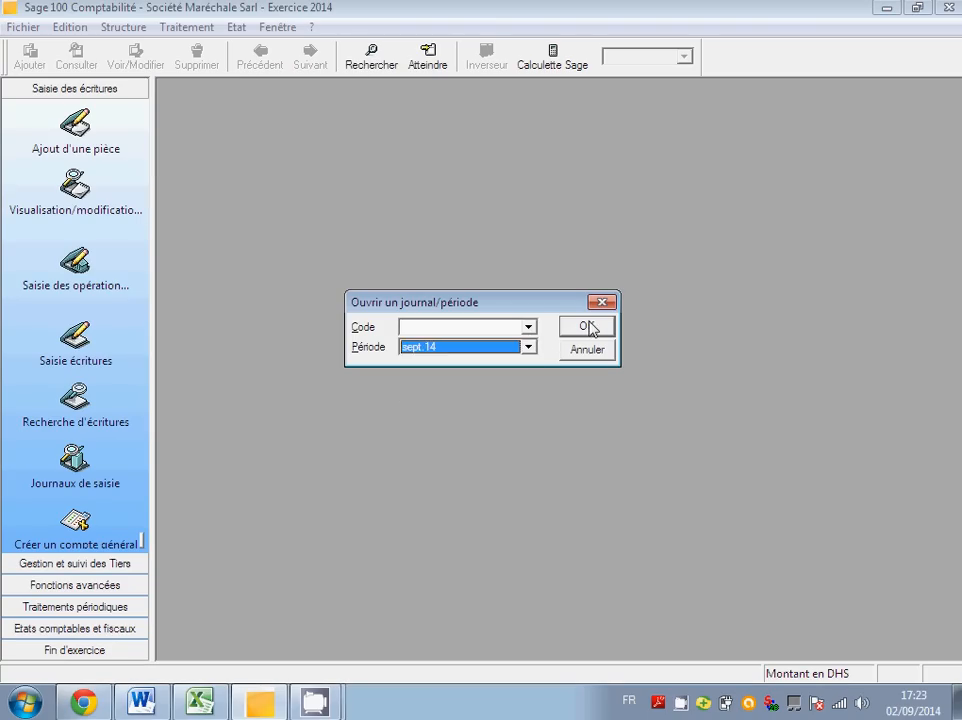
pyautogui.click(589, 330)
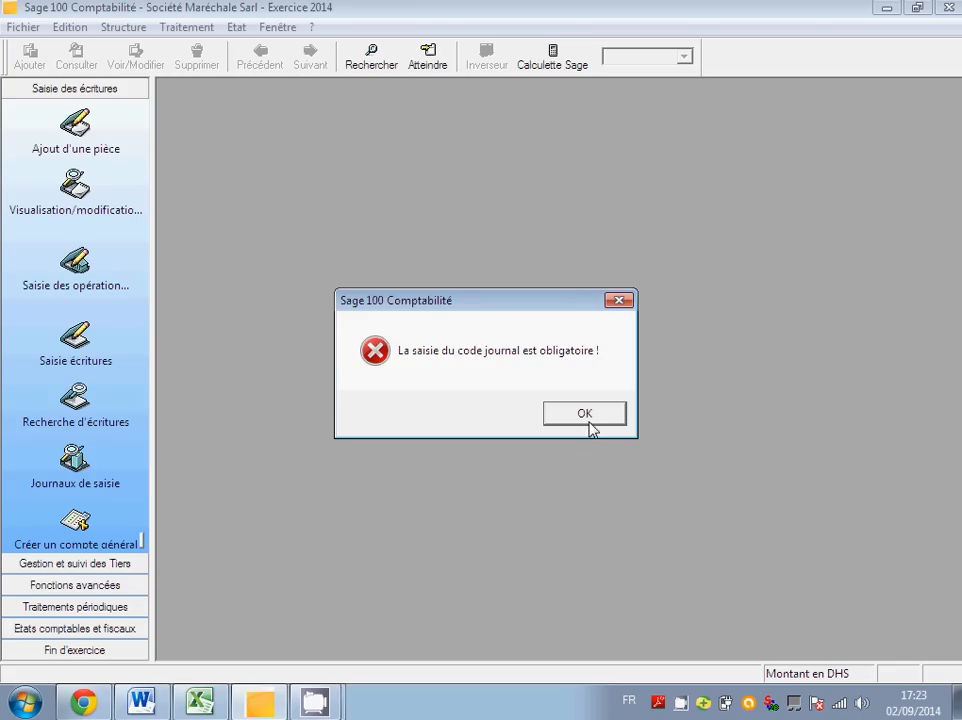
pyautogui.click(586, 414)
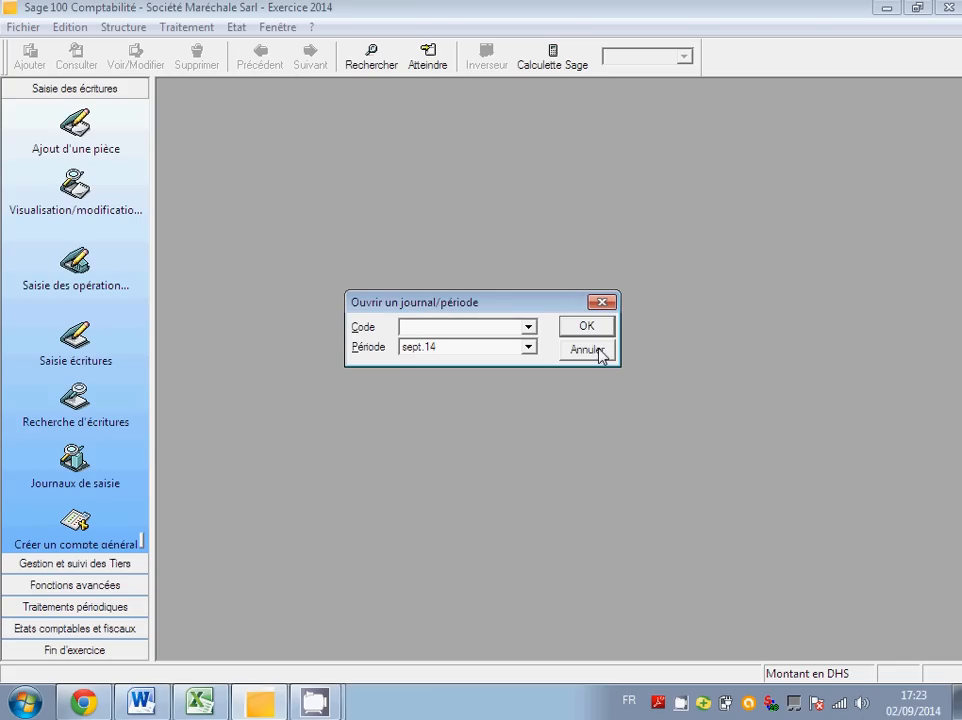
pyautogui.click(588, 350)
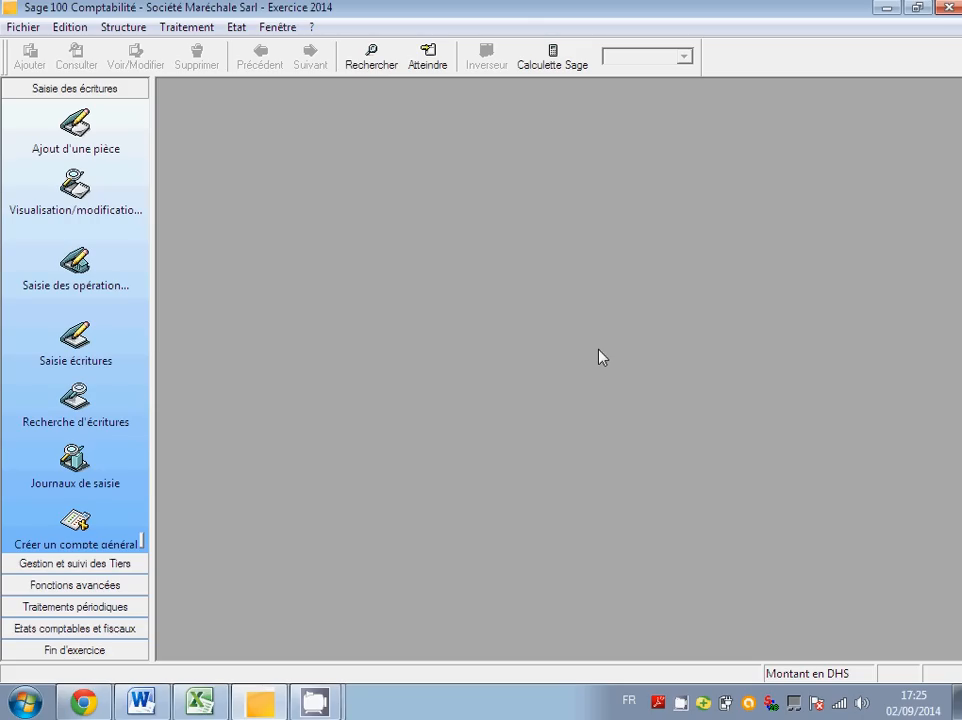
# - Examine the file's chart of accounts in a maximized window and close it
pyautogui.click(134, 38)
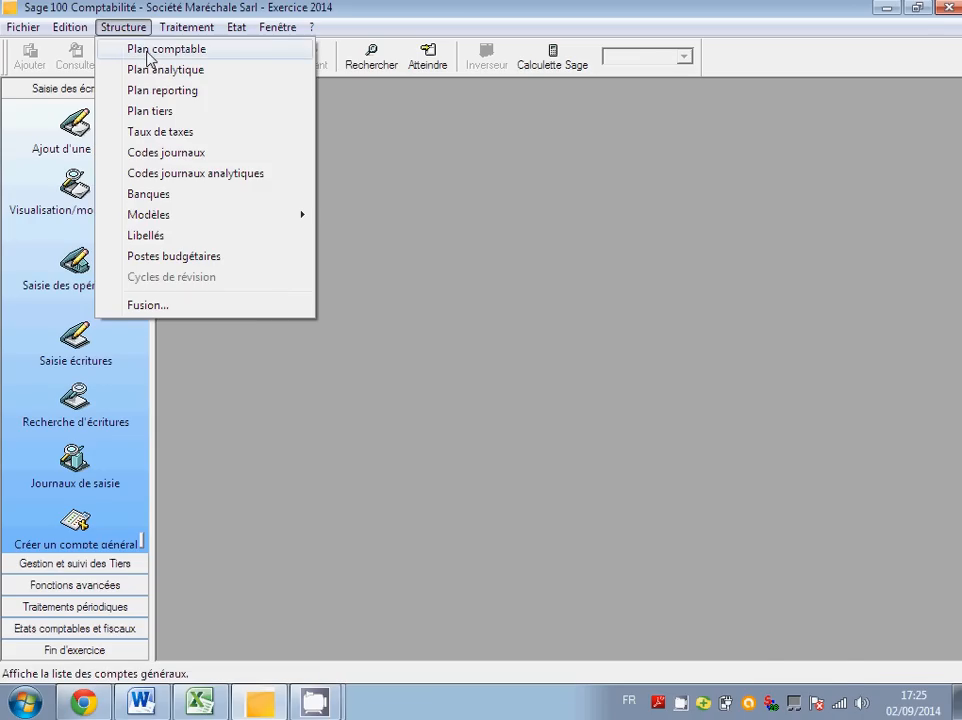
pyautogui.click(148, 52)
pyautogui.click(444, 133)
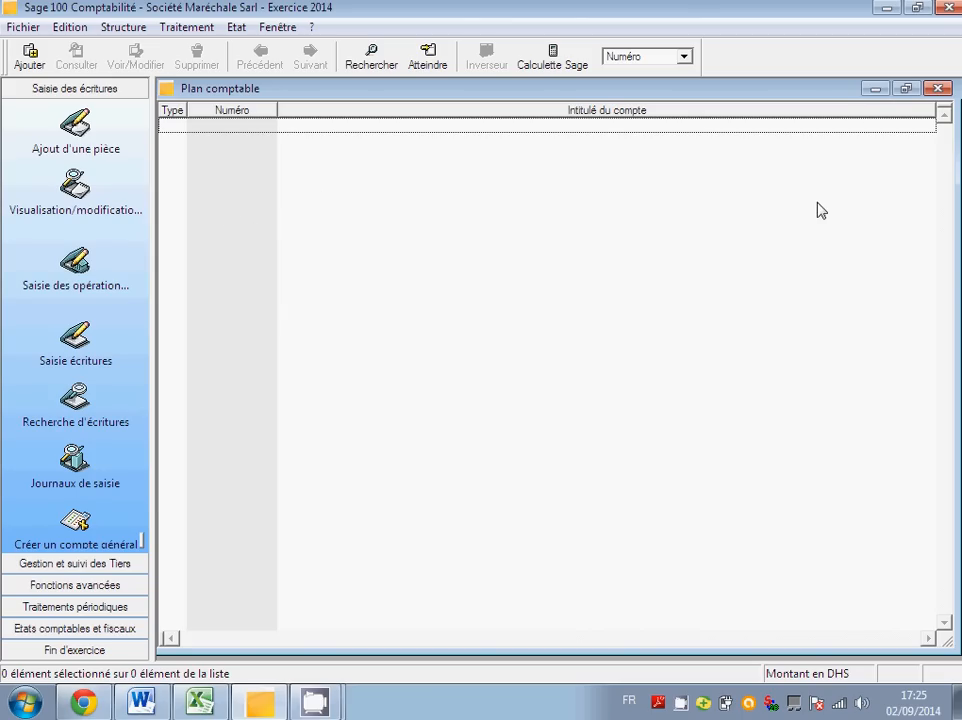
pyautogui.click(937, 91)
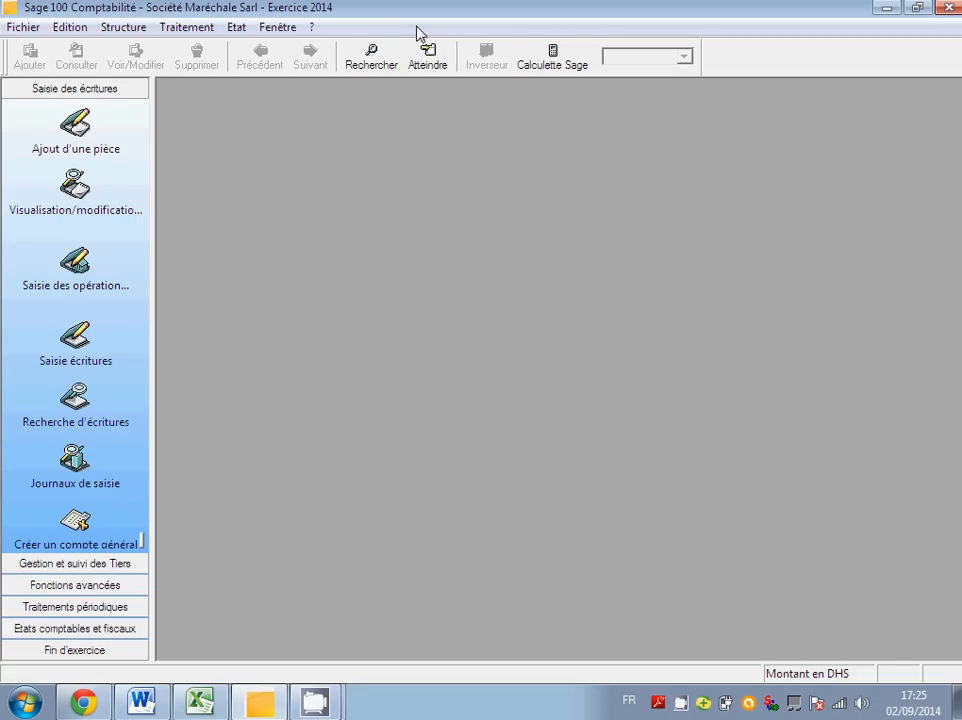
# - Reopen the chart of accounts and maximize its window
pyautogui.click(140, 28)
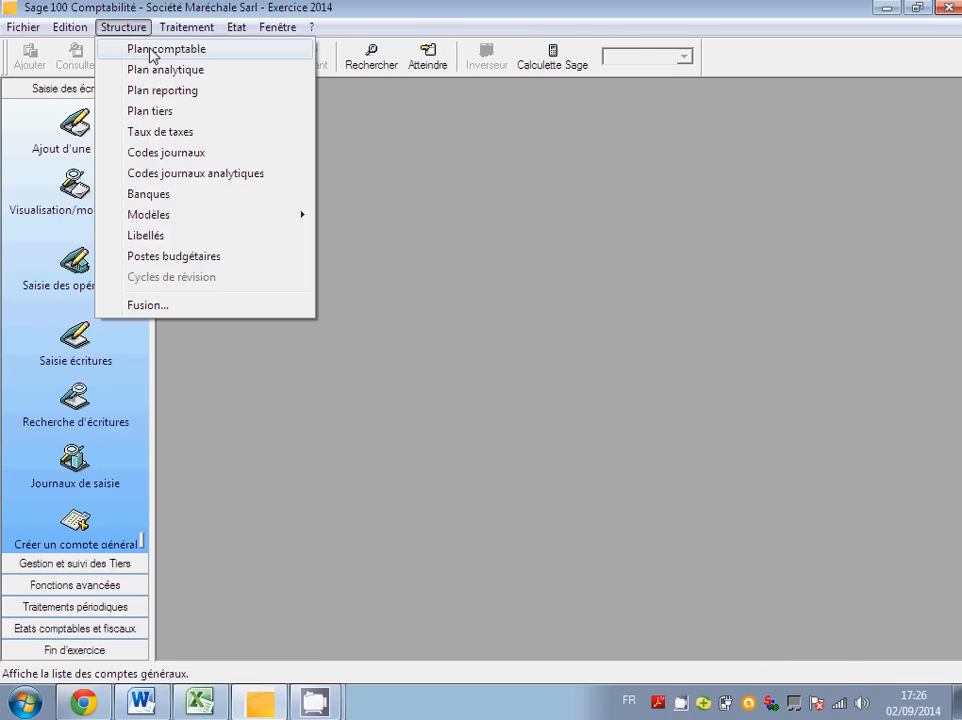
pyautogui.click(152, 58)
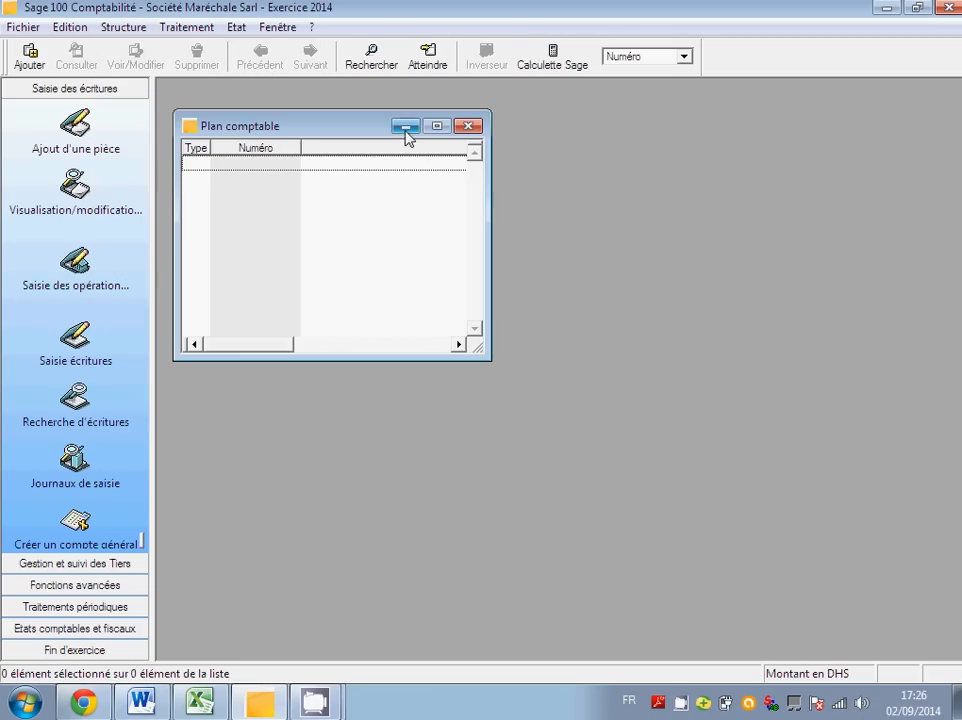
pyautogui.click(436, 134)
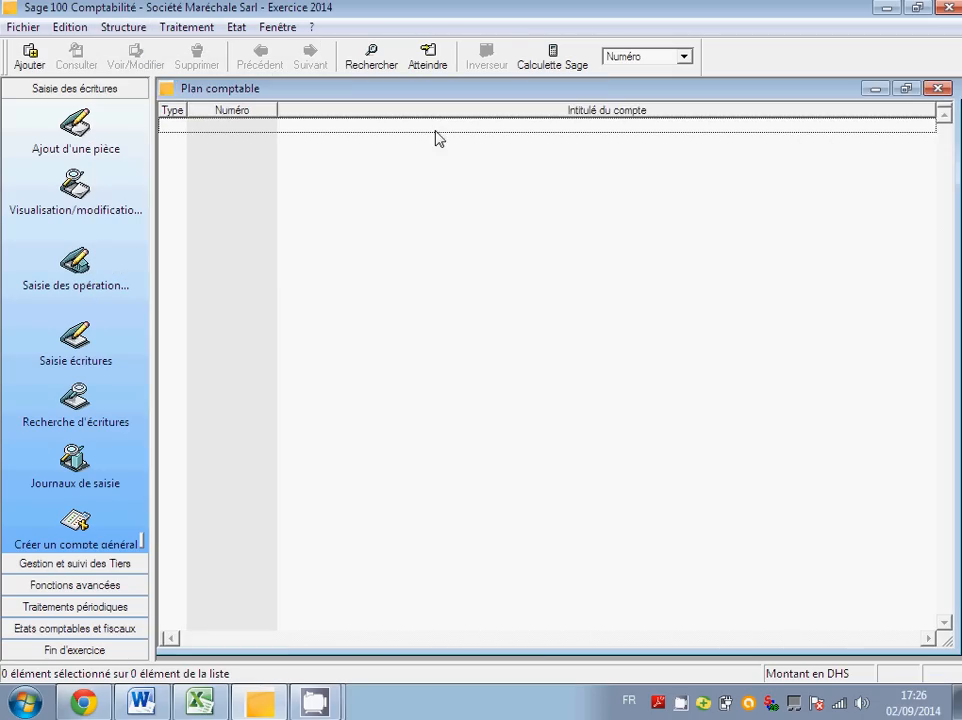
# - Add a general account numbered 3421 with the title CLIENT to the chart of accounts, and leave the creation assistant
pyautogui.rightClick(391, 215)
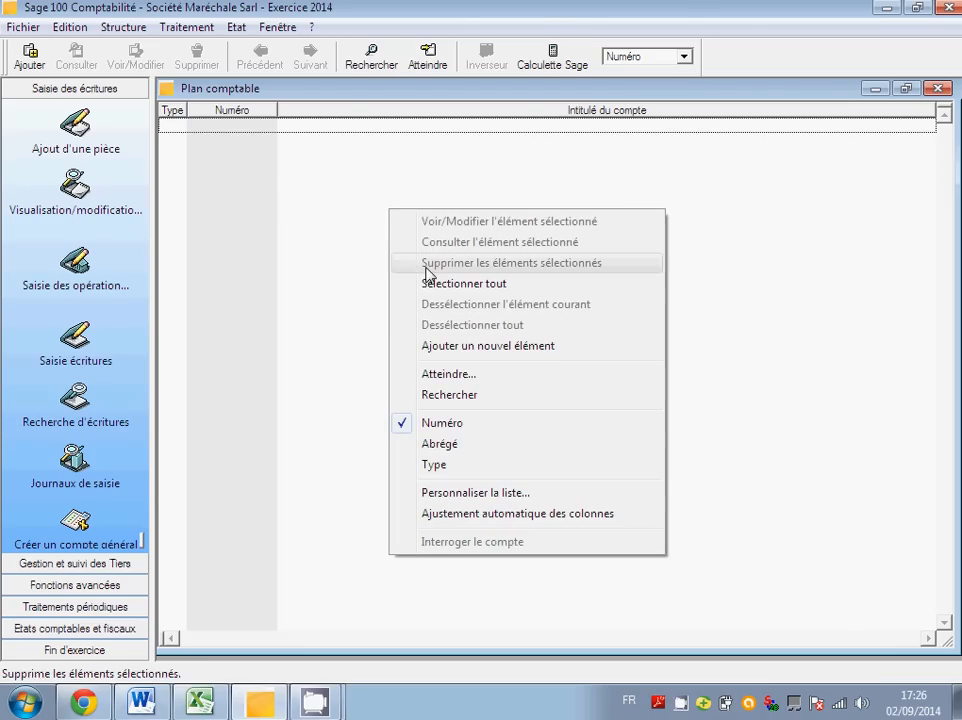
pyautogui.click(452, 346)
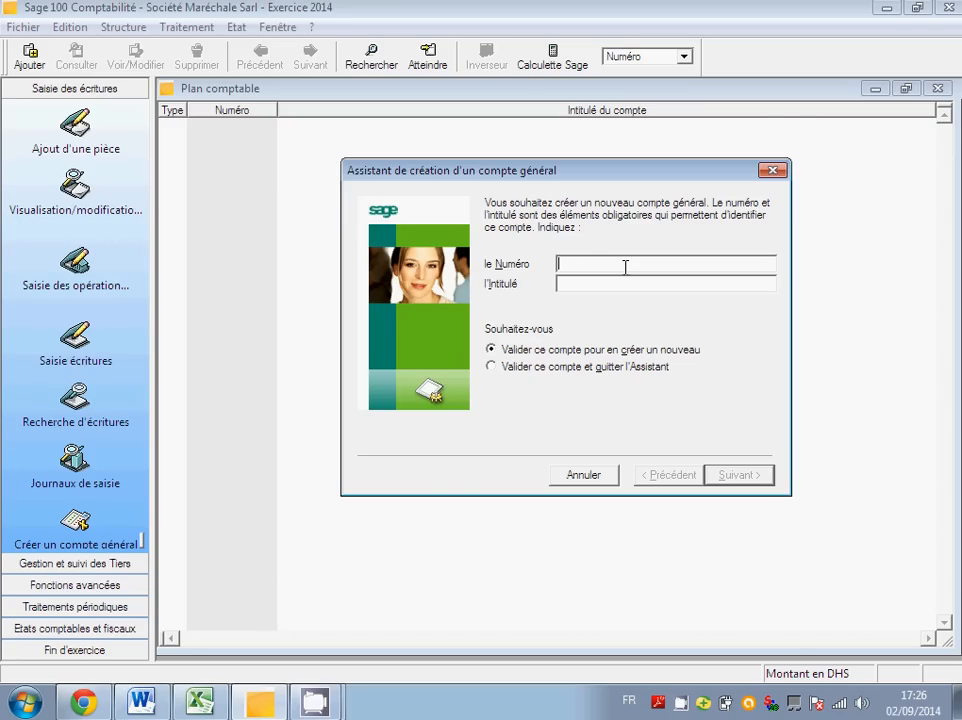
pyautogui.write('3421')
pyautogui.press('Tab')
pyautogui.write('CLIEN')
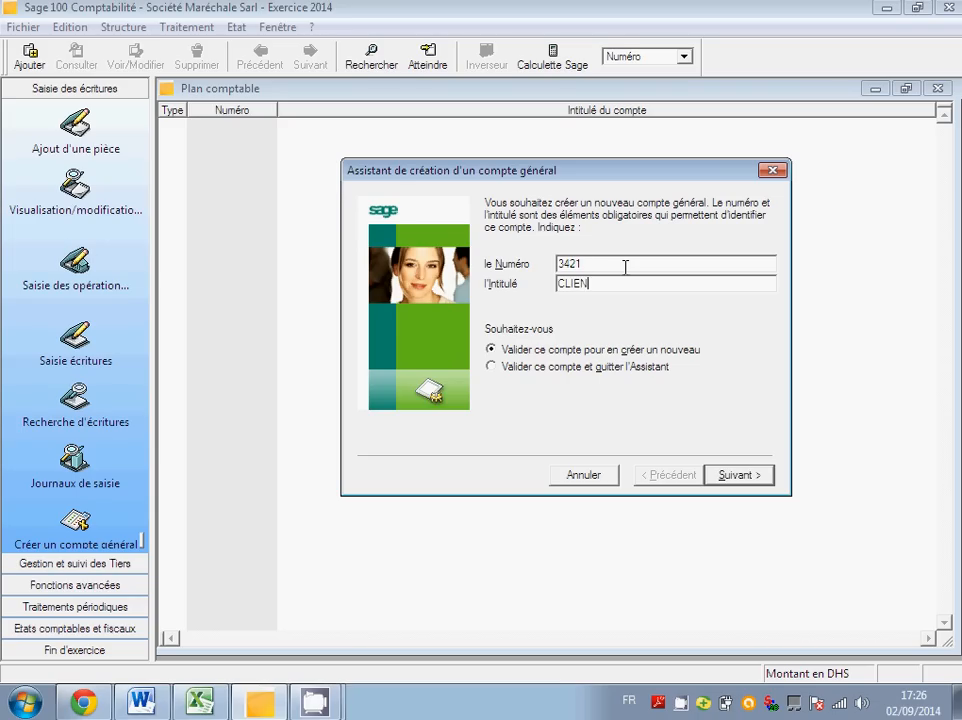
pyautogui.write('T')
pyautogui.click(724, 484)
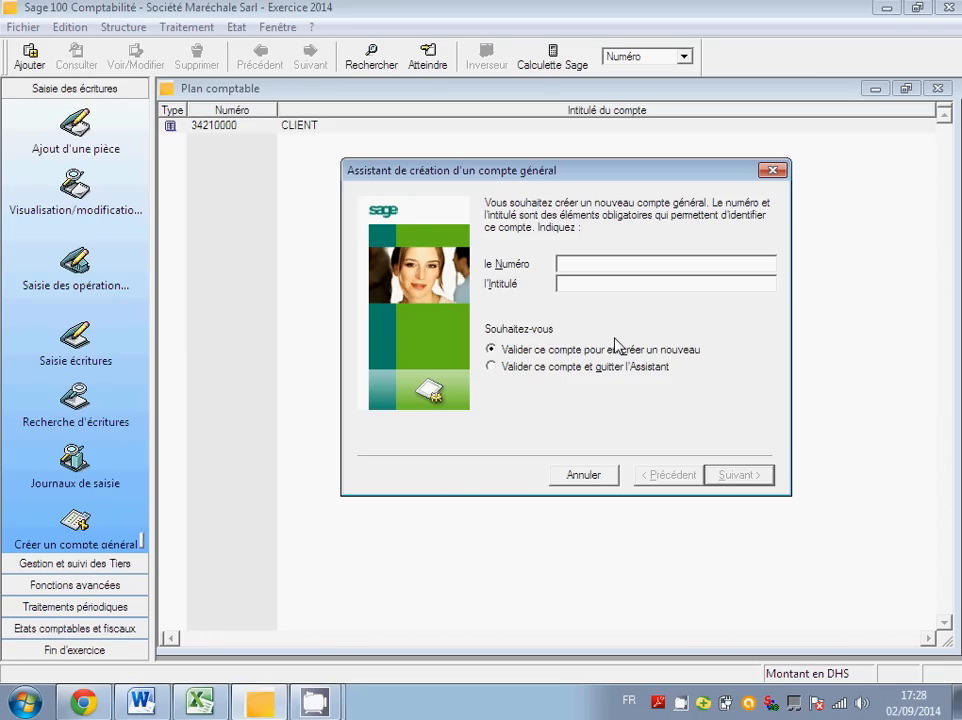
pyautogui.click(773, 172)
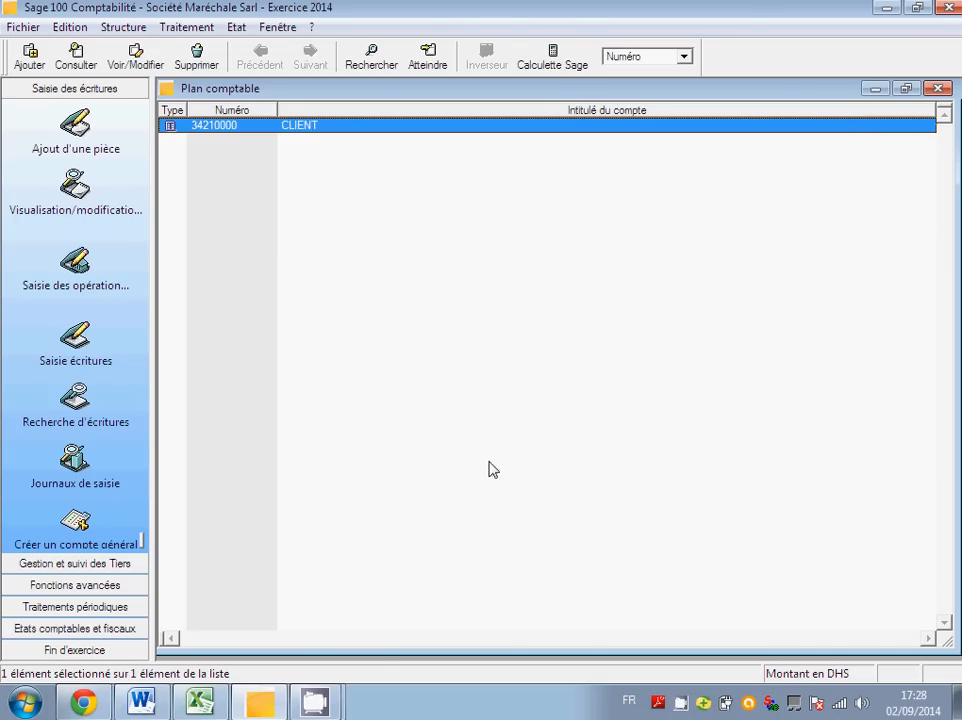
pyautogui.moveTo(318, 704)
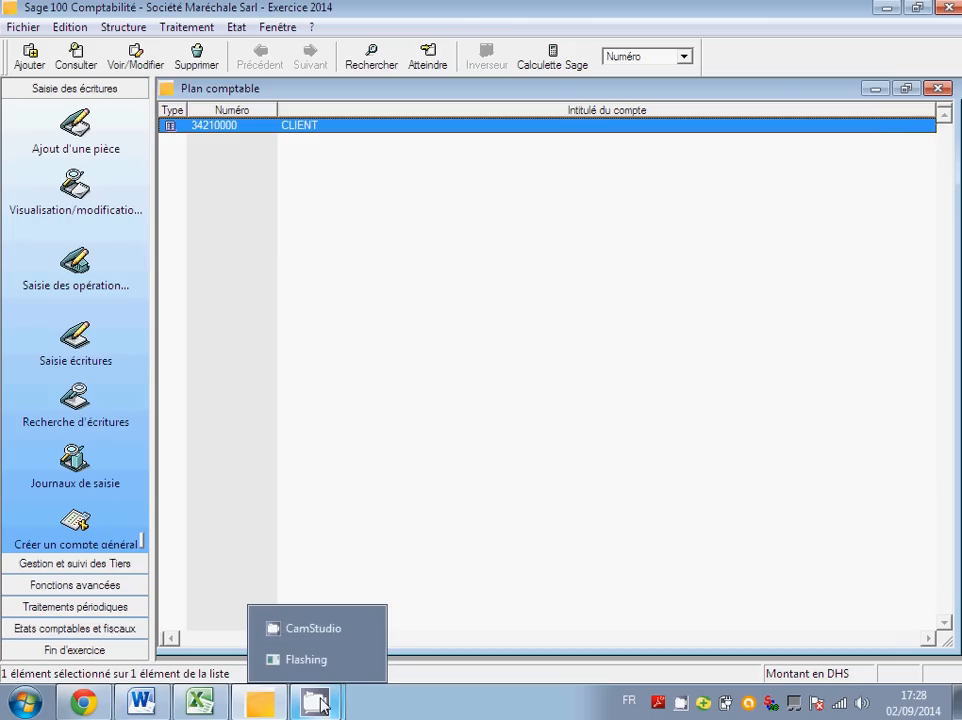
pyautogui.click(327, 634)
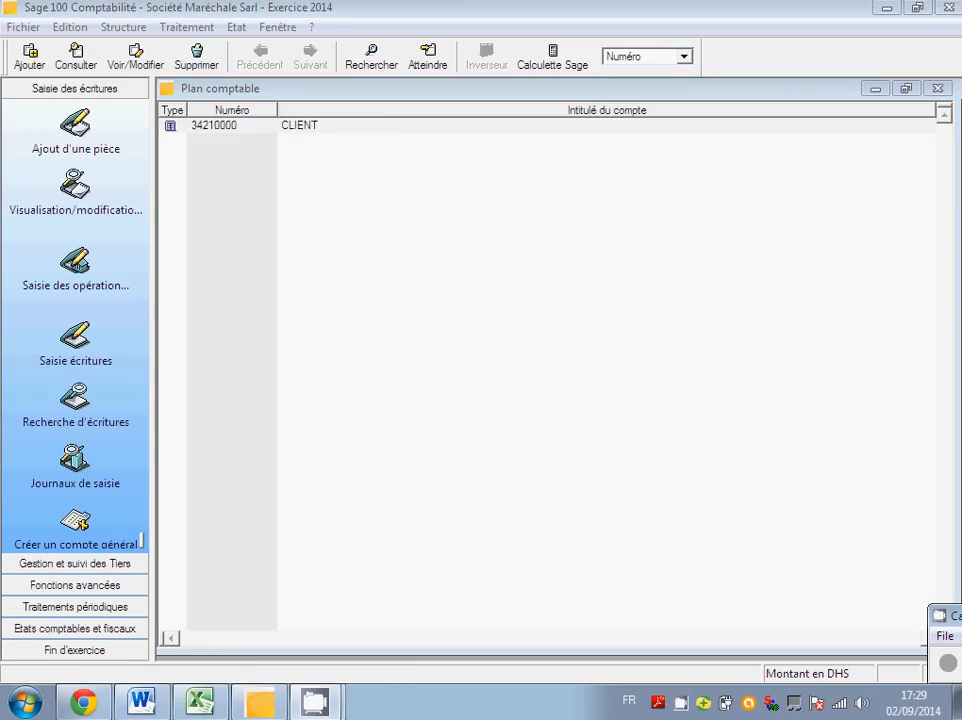